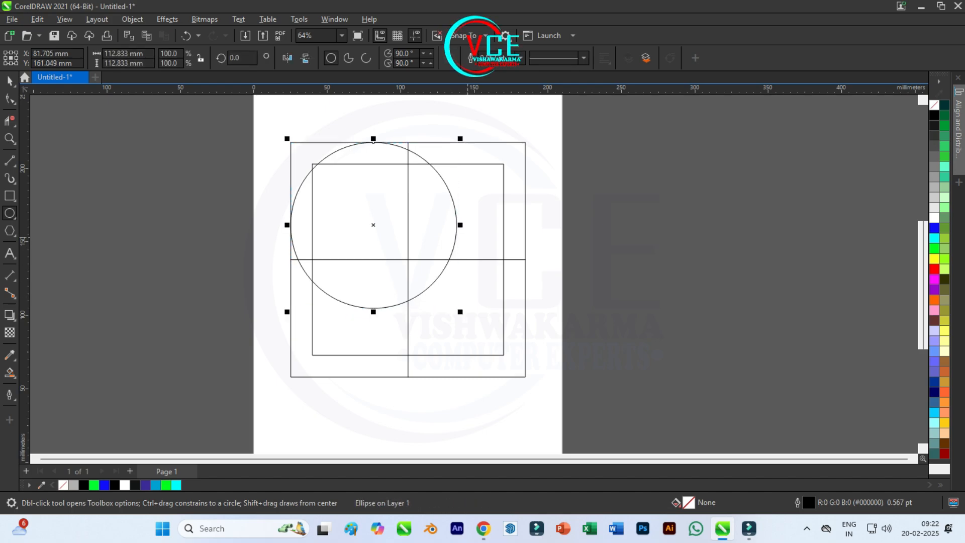
Make a concentric copy of the circle about 83 mm in diameter and move both circles onto the vertical centre line.
left_click_drag(466, 142, 444, 164)
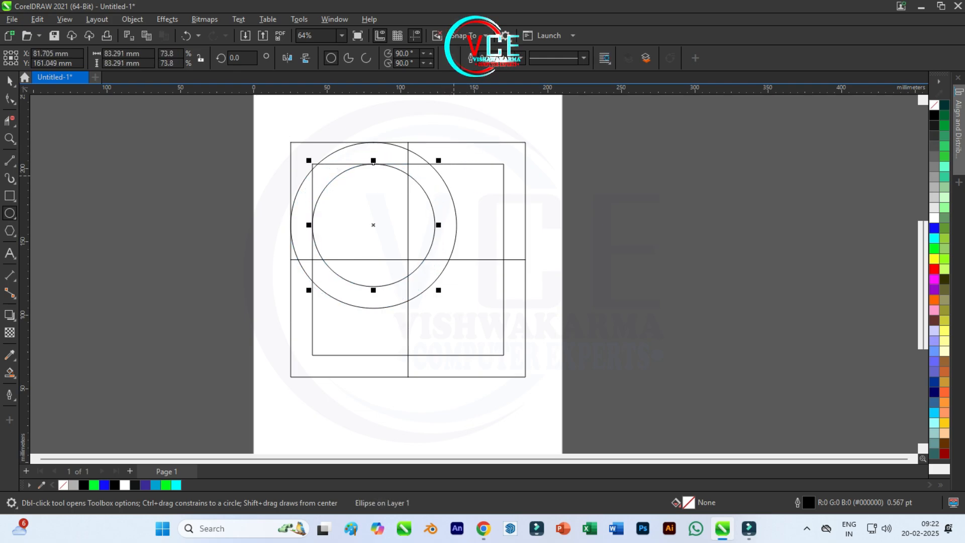
key("space")
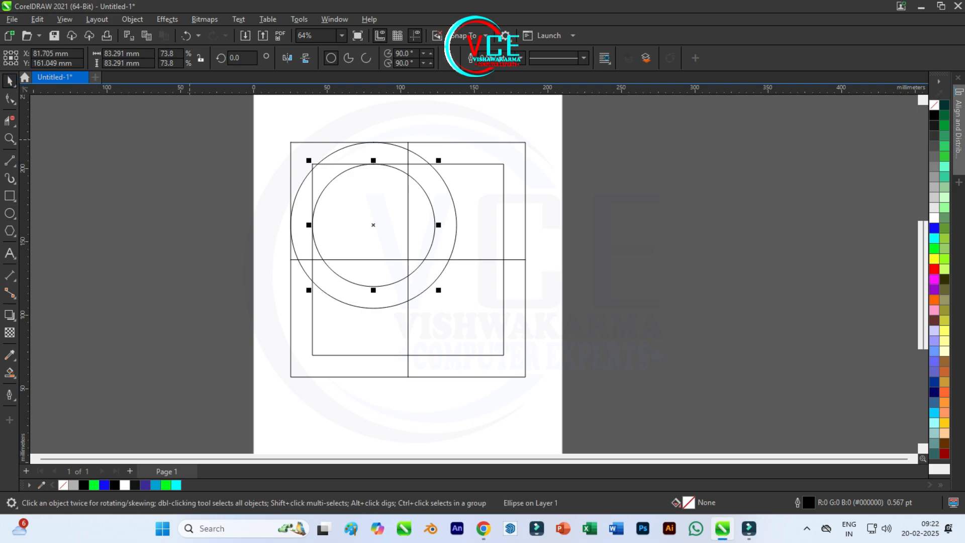
key("Escape")
left_click_drag(401, 271, 470, 321)
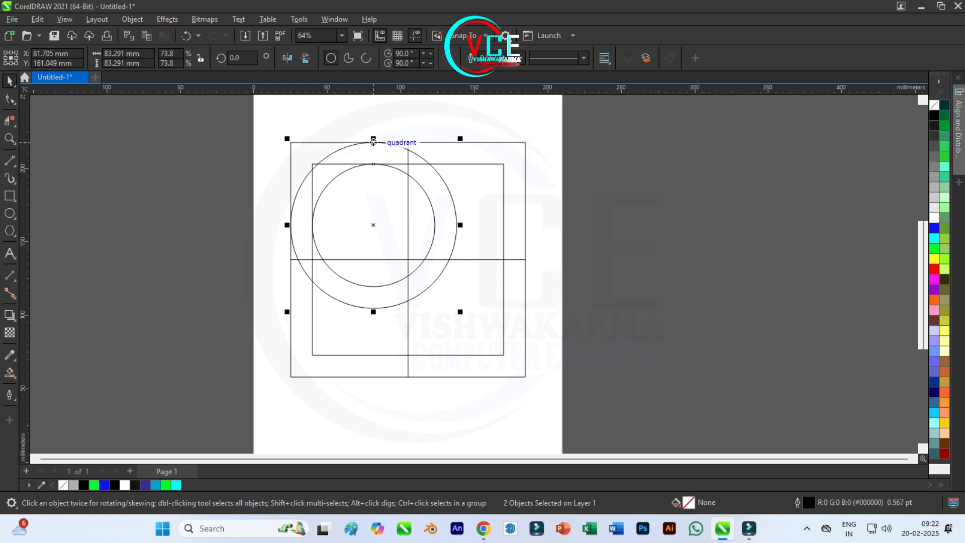
left_click_drag(373, 142, 408, 142)
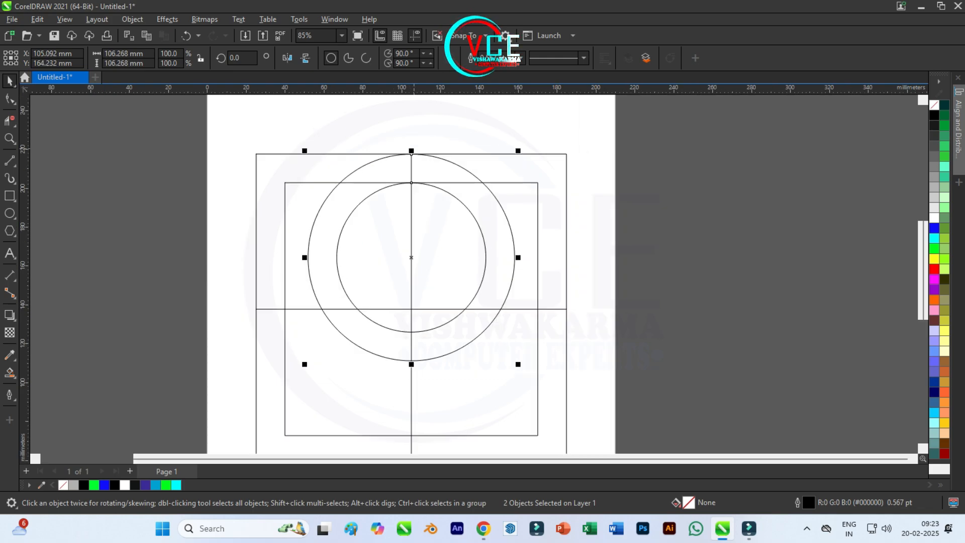
Copy the concentric circle pair onto the horizontal centre line so its outer circle touches the outer square's left side.
left_click(10, 99)
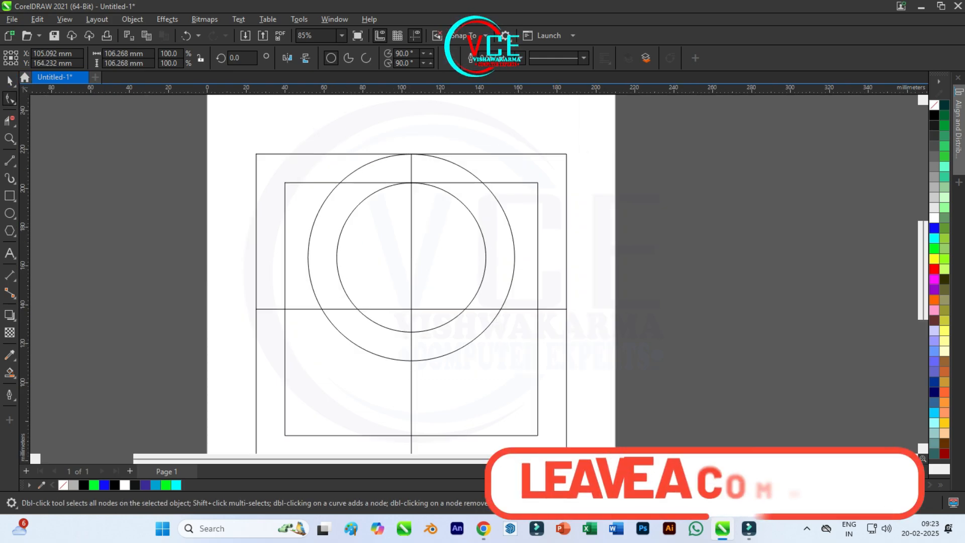
left_click(9, 81)
left_click_drag(298, 129, 549, 401)
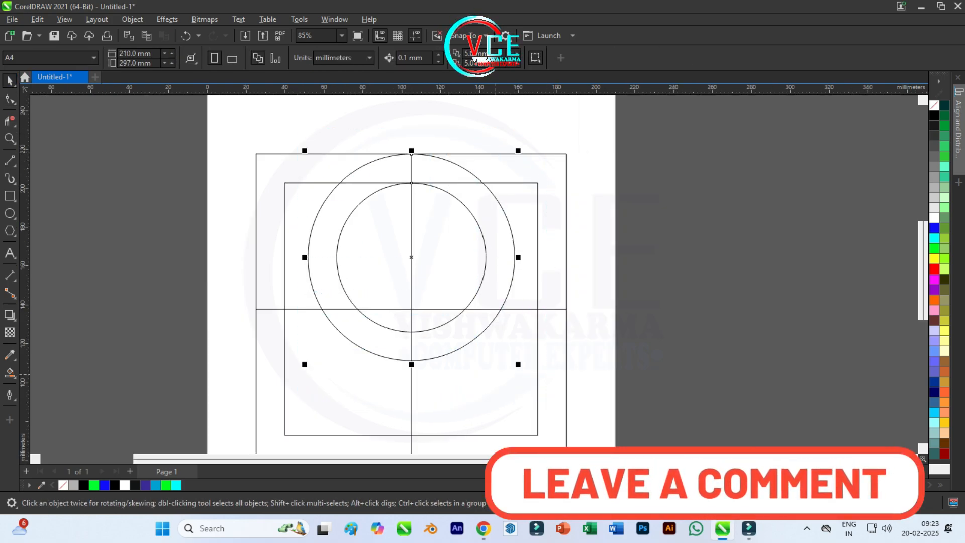
left_click_drag(308, 257, 257, 308)
right_click(256, 308)
scroll(317, 236, "down", 3)
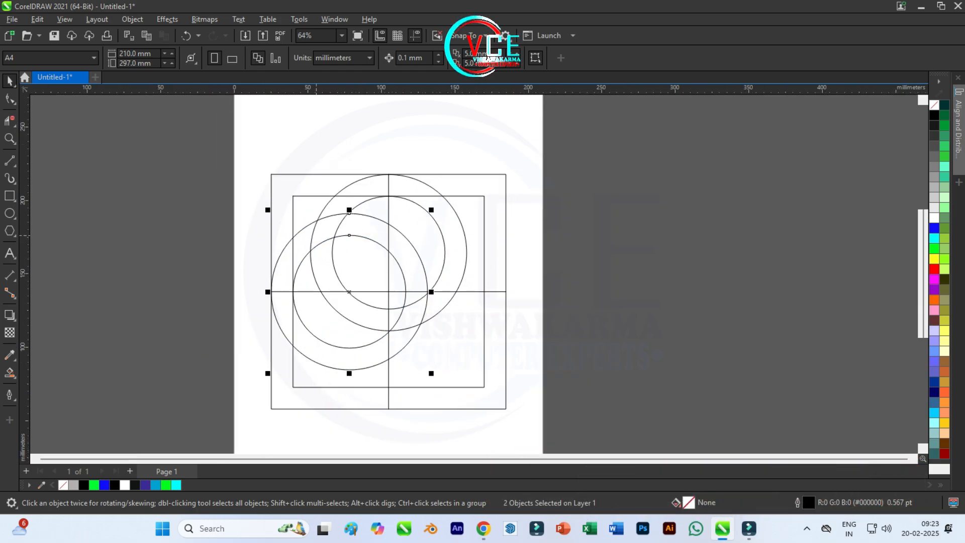
Place further copies of the circle pair against the outer square's bottom and right sides, centred on the guide lines.
key("Escape")
left_click_drag(379, 317, 379, 385)
left_click_drag(447, 317, 481, 284)
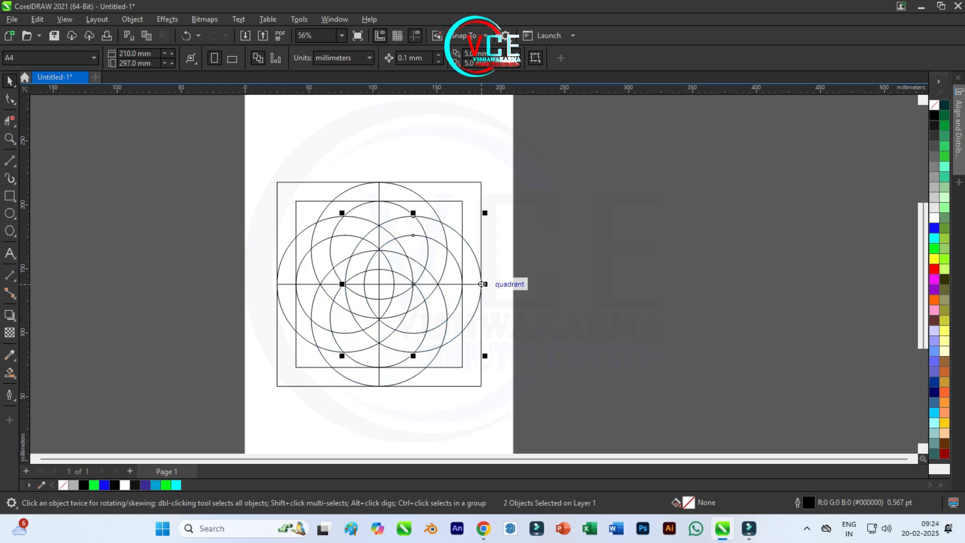
Smart Fill the segments of the upper central arc with green #00FF26 and a 0.567 pt black outline.
scroll(427, 254, "up", 2)
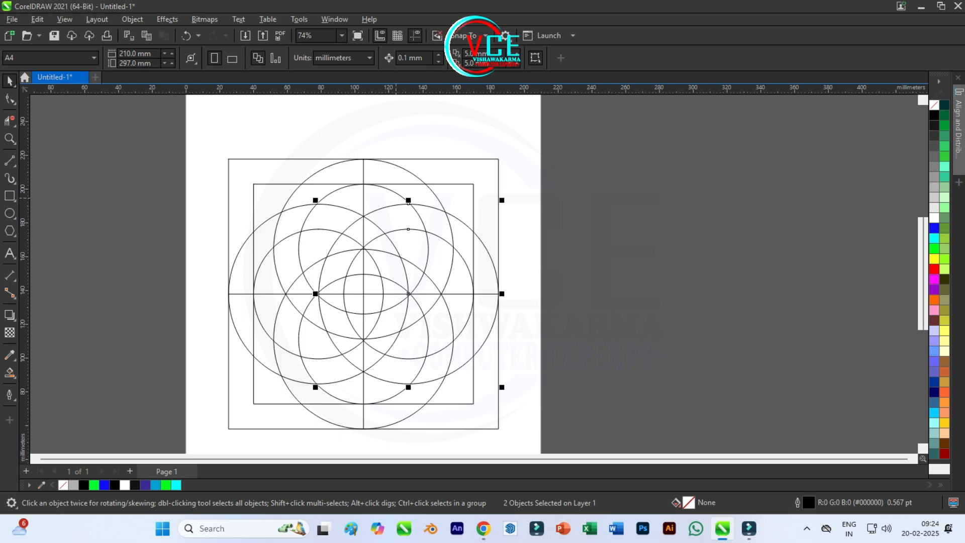
scroll(351, 298, "up", 3)
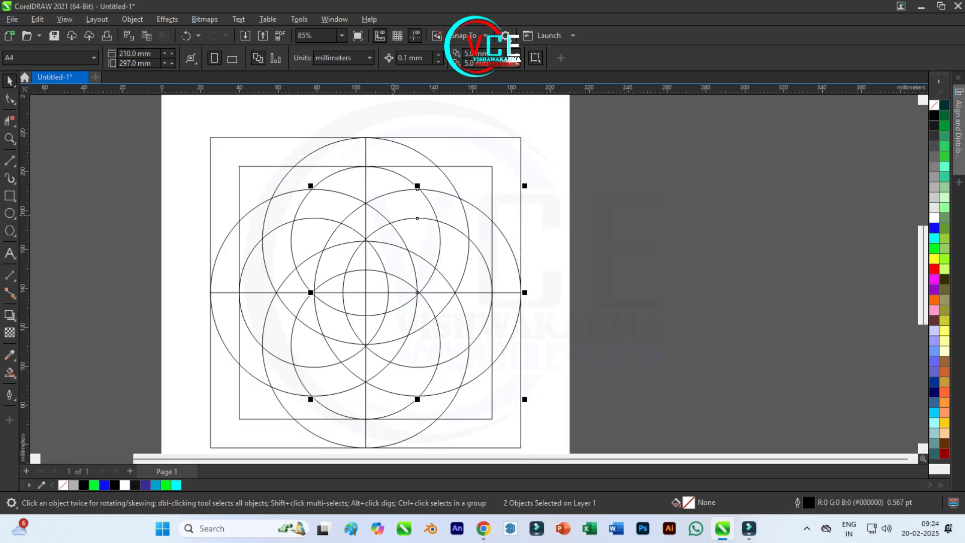
key("F10")
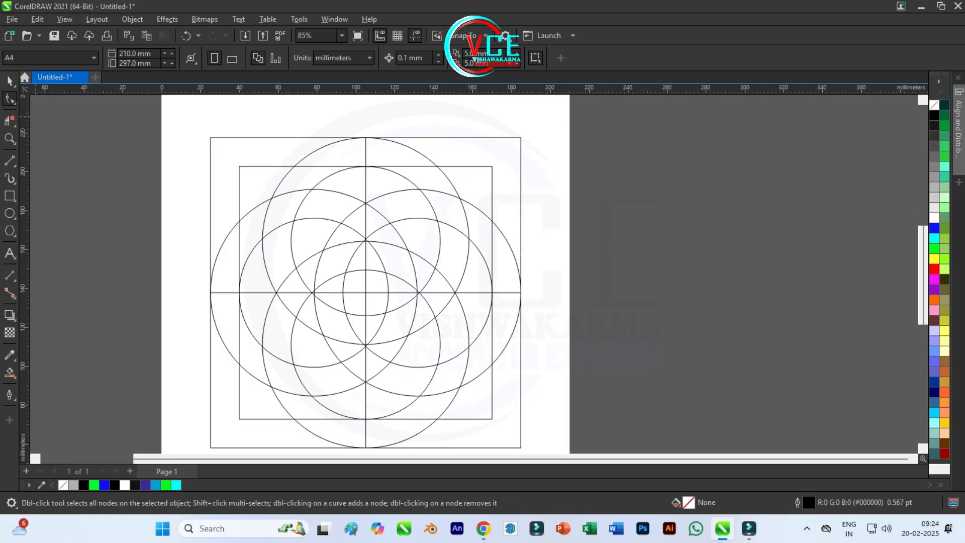
left_click(14, 376)
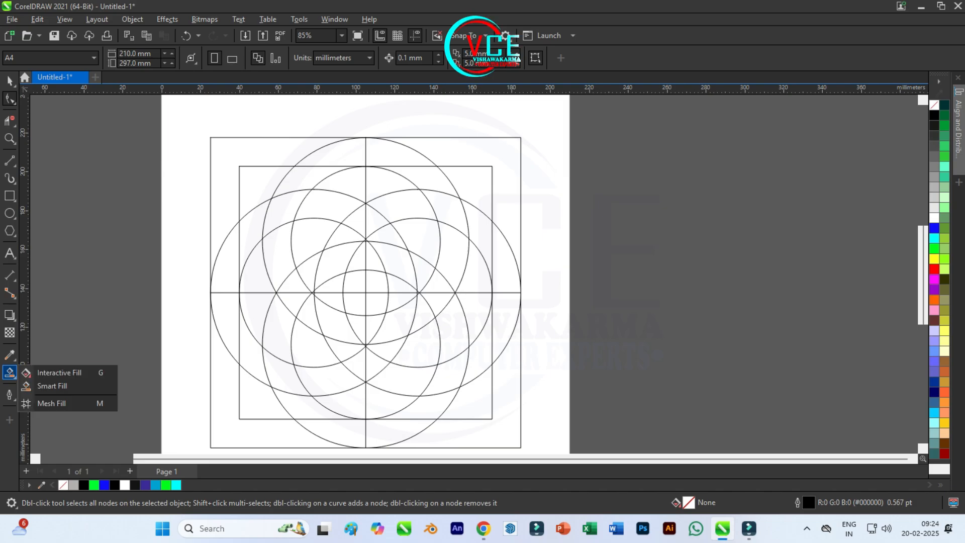
left_click(45, 385)
left_click(137, 58)
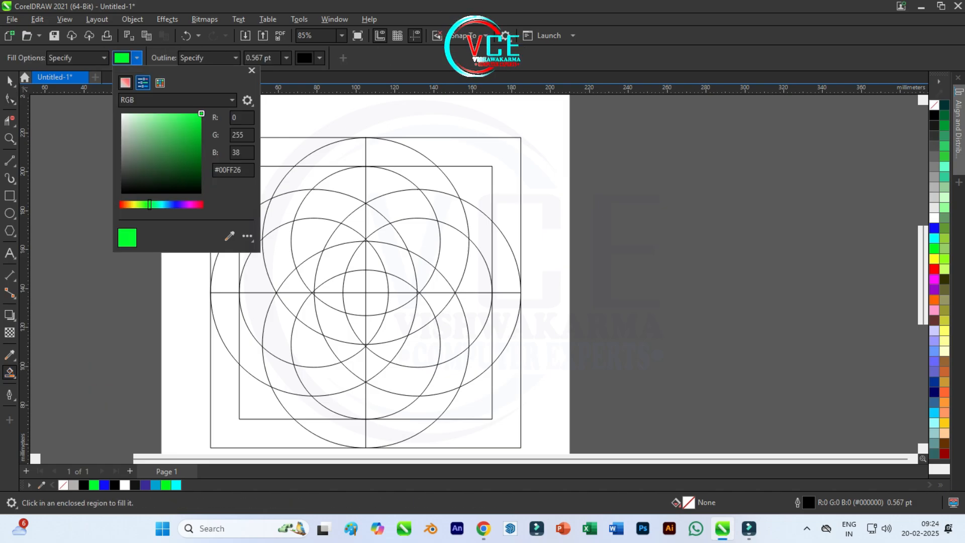
left_click(137, 58)
left_click(391, 266)
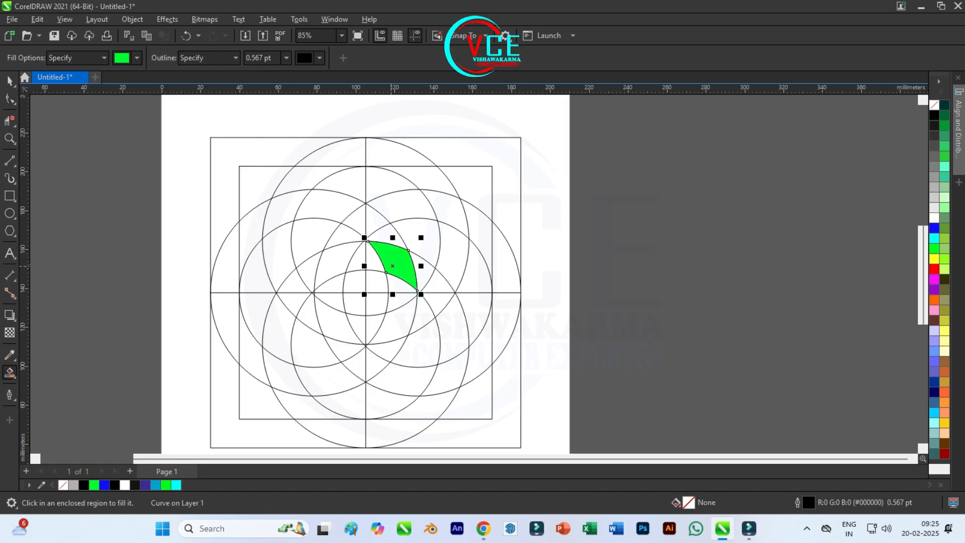
left_click(370, 263)
left_click(355, 263)
left_click(343, 264)
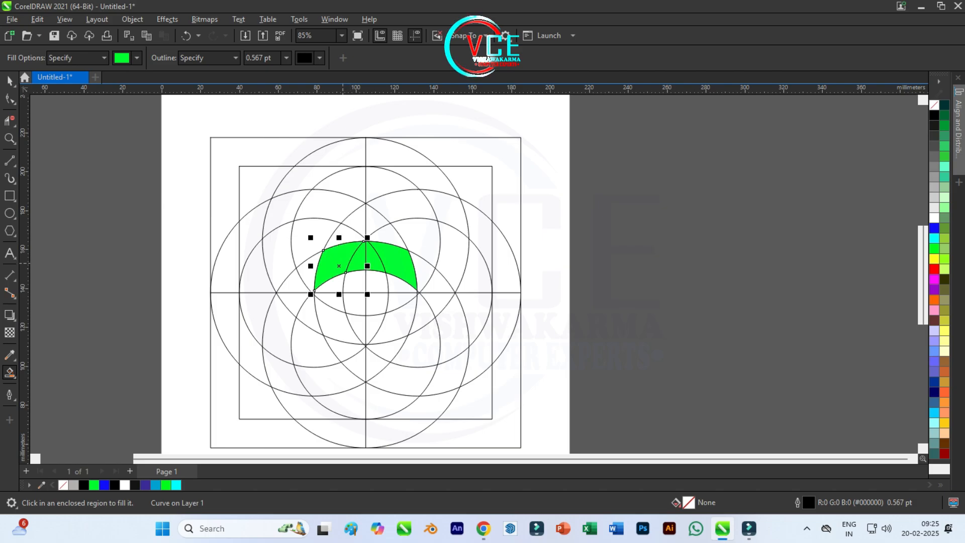
Fill the band segments running down the left side and around the lower-left and lower-right petals with the same green.
left_click(306, 271)
left_click(294, 301)
left_click(298, 288)
left_click(284, 327)
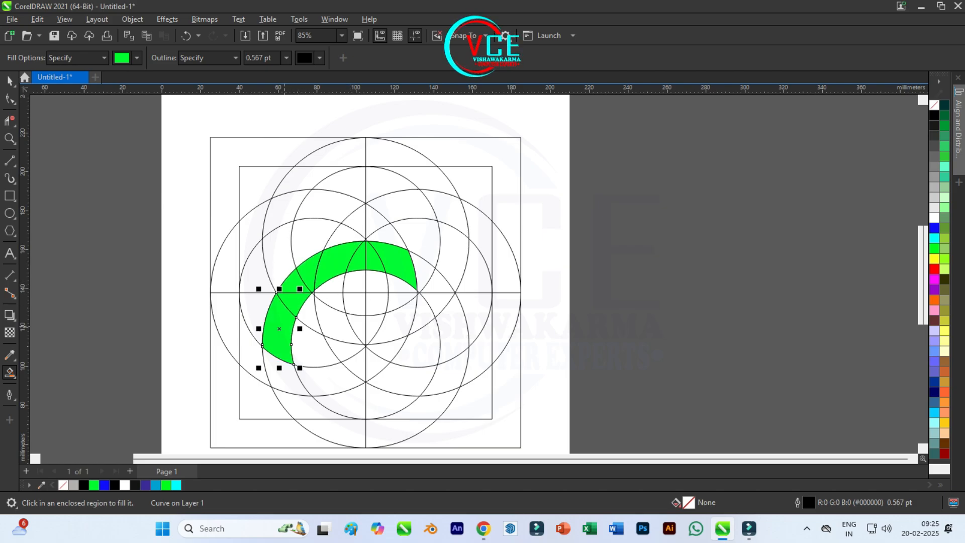
left_click(280, 376)
left_click(328, 387)
left_click(355, 365)
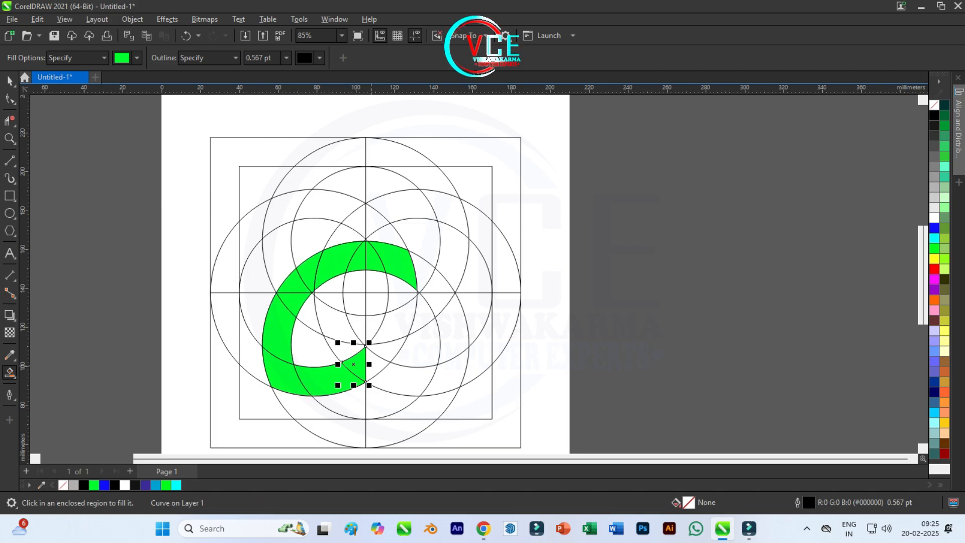
left_click(402, 378)
left_click(449, 377)
left_click(452, 329)
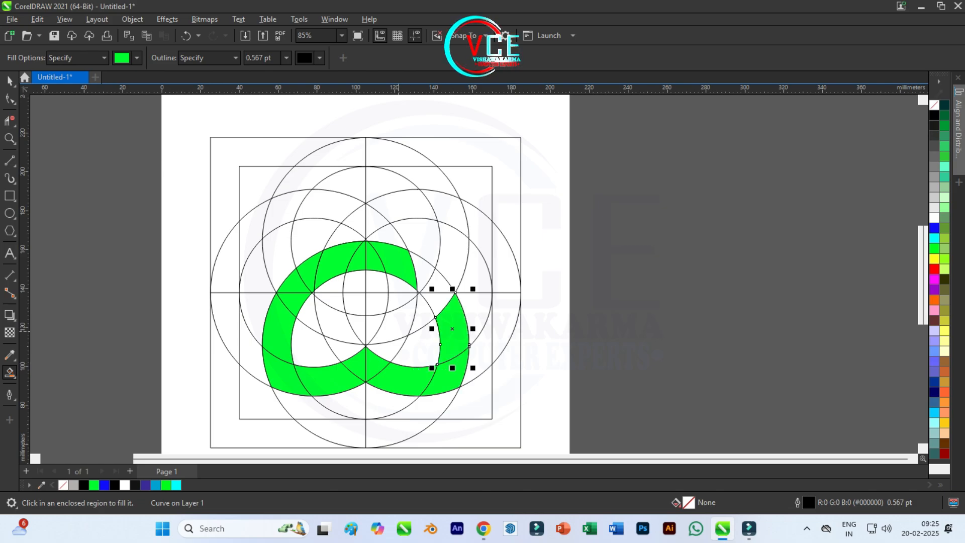
Fill the lower central arc and its continuation up the right side of the upper-right petal in green.
left_click(339, 319)
left_click(359, 327)
left_click(375, 327)
left_click(398, 324)
left_click(421, 314)
left_click(435, 302)
left_click(443, 279)
left_click(455, 256)
left_click(449, 214)
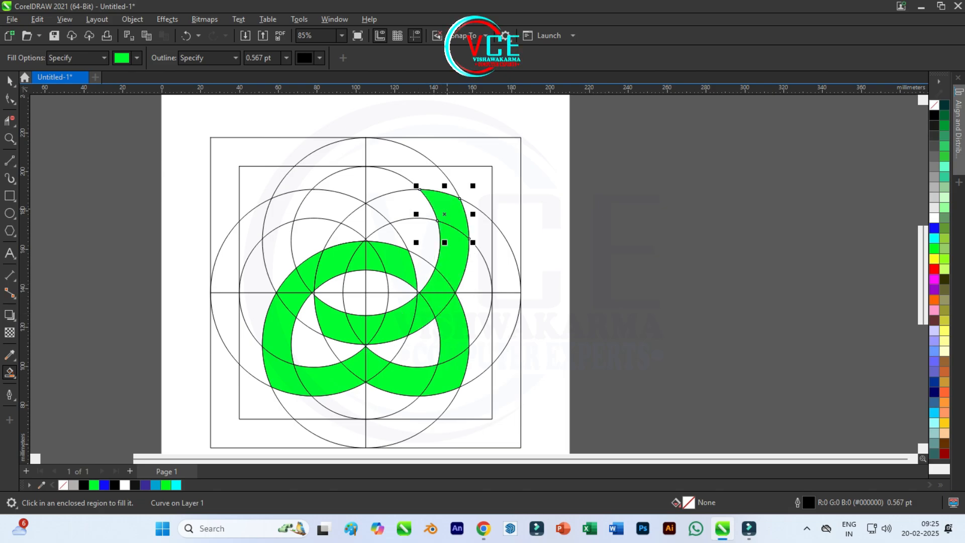
Fill the remaining band segments across the top of both upper petals and down the upper-left side in green.
left_click(398, 199)
left_click(376, 221)
left_click(354, 226)
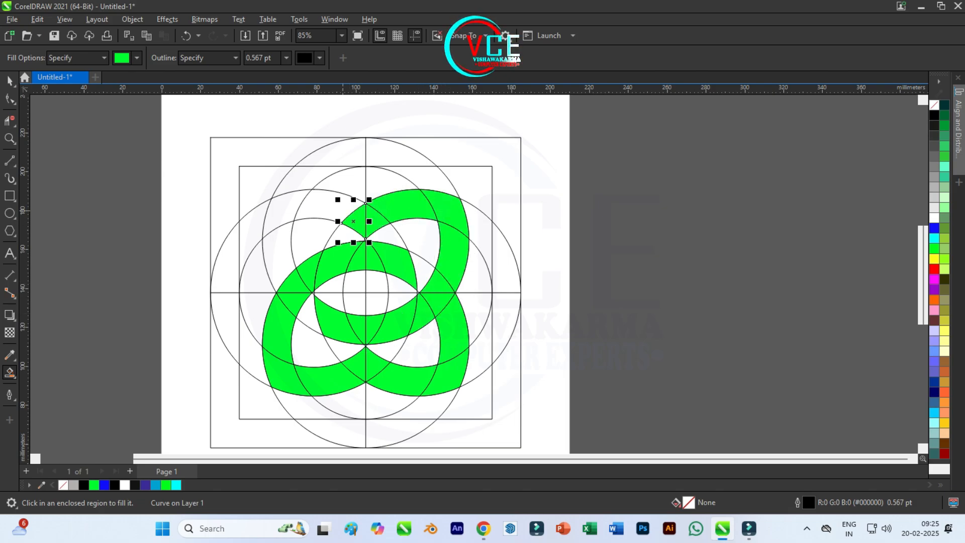
left_click(322, 201)
left_click(284, 204)
left_click(274, 261)
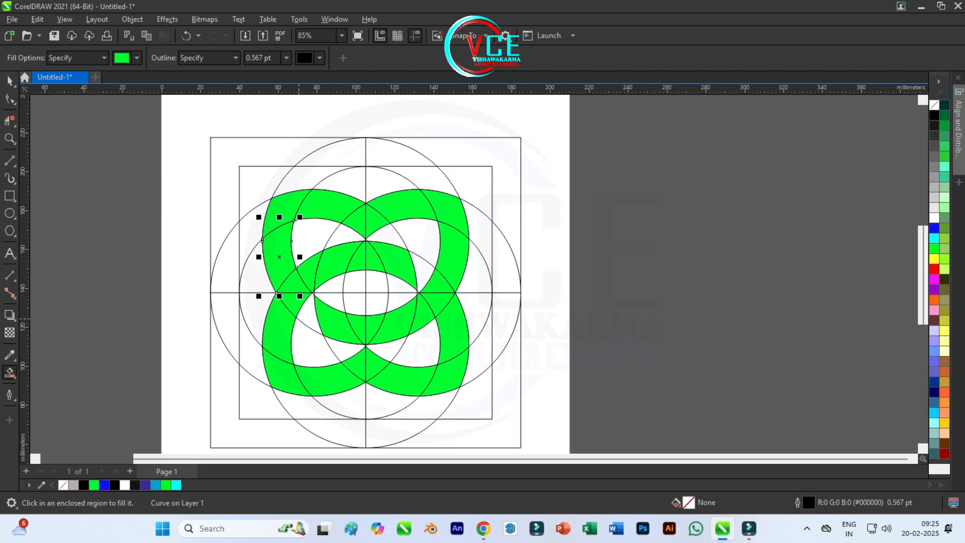
Examine the green bands up close across the whole emblem for any unfilled segments.
scroll(362, 205, "up", 4)
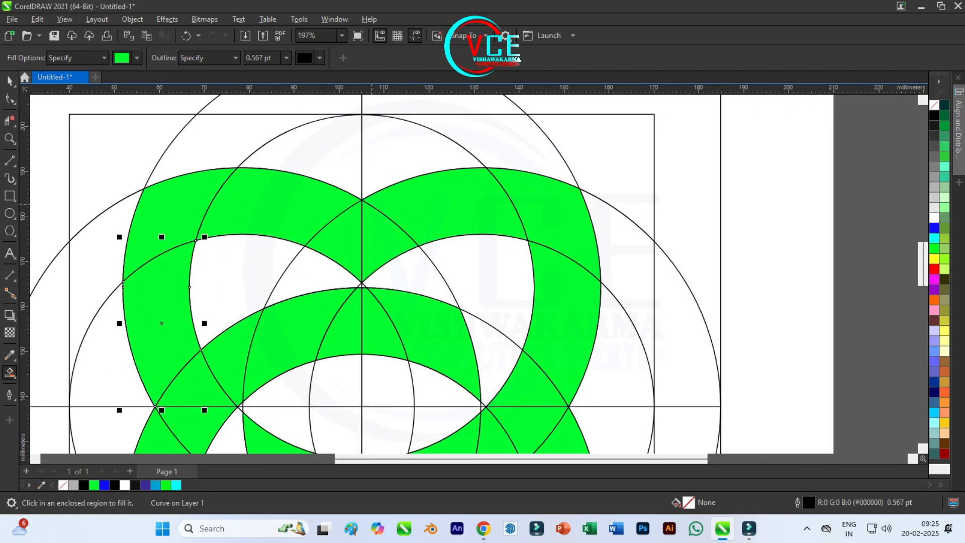
scroll(402, 204, "down", 2)
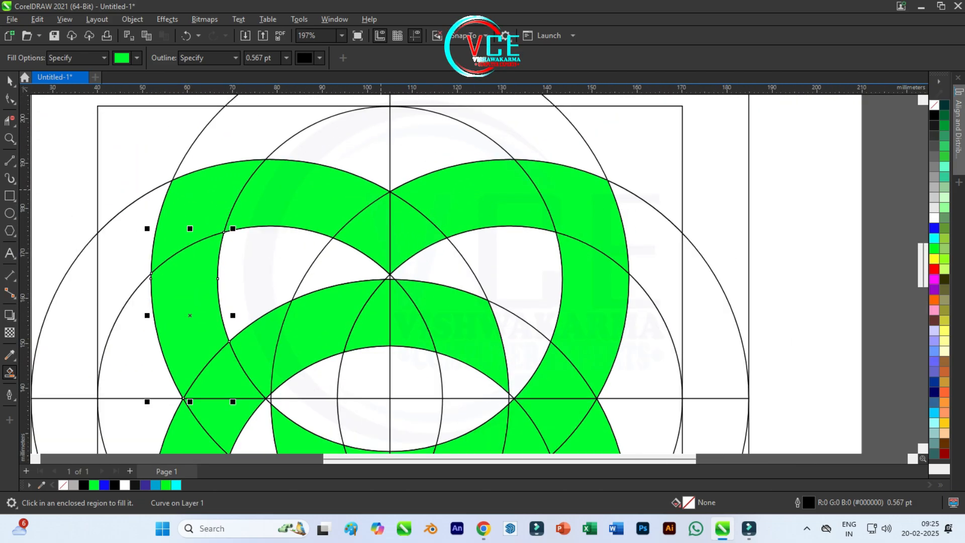
scroll(386, 254, "up", 3)
scroll(379, 212, "down", 5)
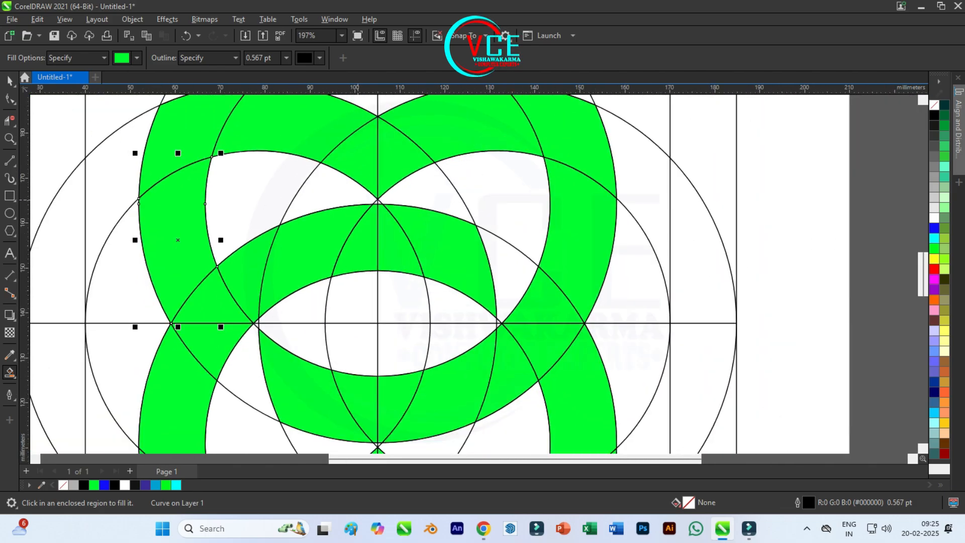
scroll(380, 349, "up", 6)
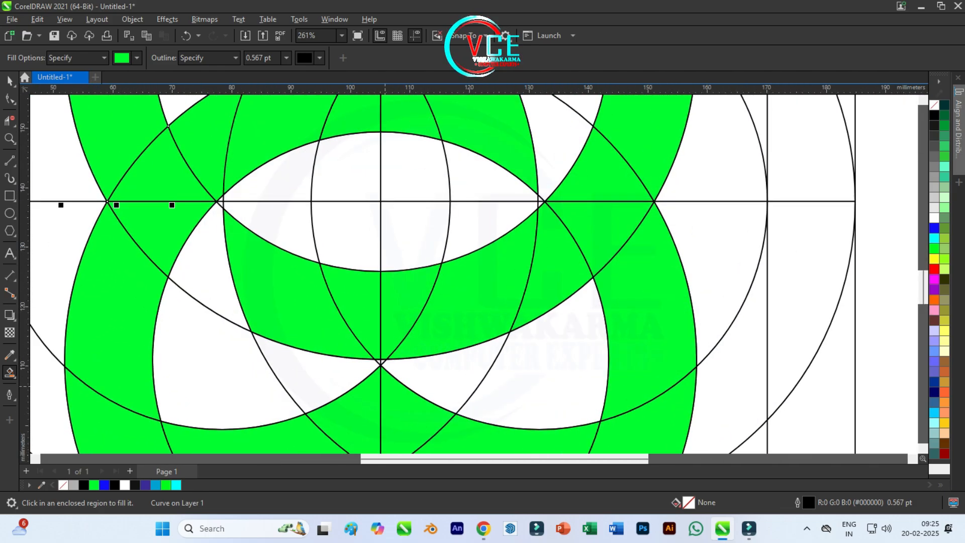
scroll(312, 234, "down", 5)
scroll(240, 313, "up", 4)
scroll(206, 278, "down", 4)
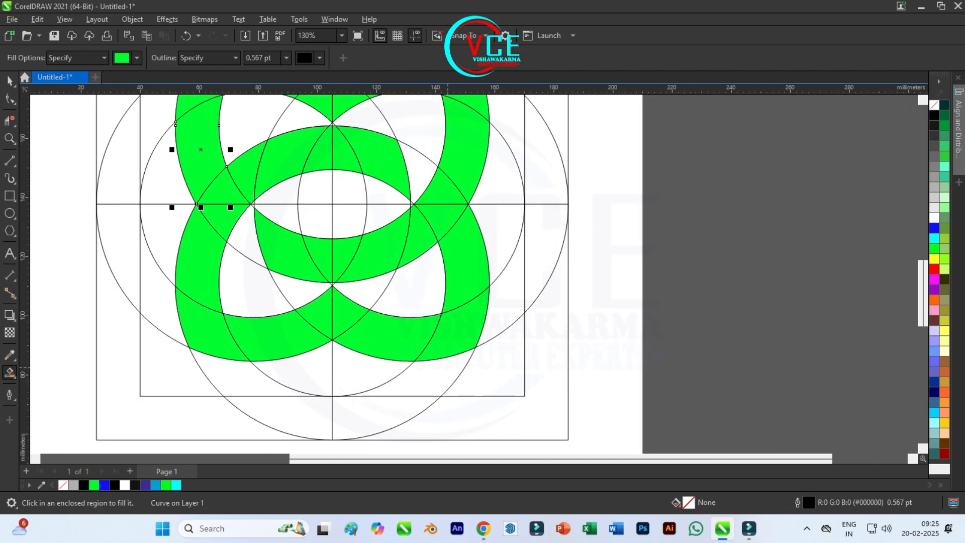
scroll(455, 335, "up", 6)
scroll(491, 373, "down", 5)
scroll(430, 323, "down", 3)
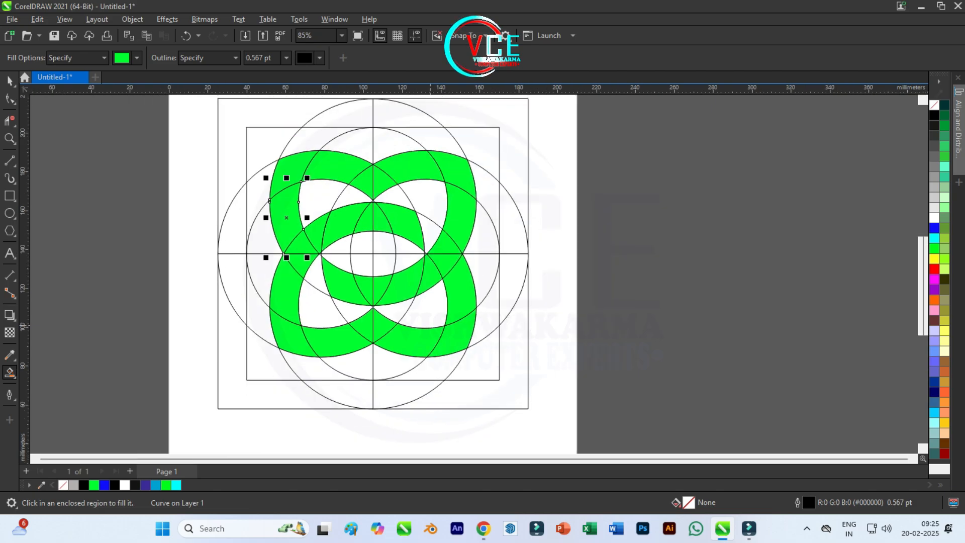
Delete the top pair of circles, the guide squares and the vertical centre line.
key("space")
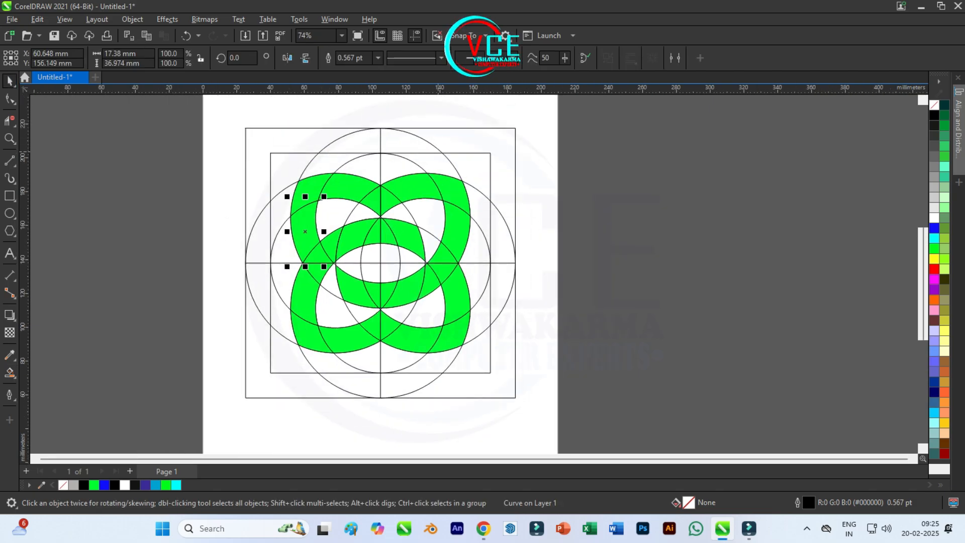
left_click(439, 149)
key("Delete")
left_click(463, 152)
key("Delete")
key("Delete")
left_click(408, 158)
key("Delete")
left_click(380, 156)
Delete the right pair of circles and the horizontal centre line.
key("Delete")
left_click(492, 202)
key("Delete")
left_click(505, 263)
key("Delete")
left_click(478, 301)
Delete the bottom and left pairs of construction circles, leaving only the green pieces.
key("Delete")
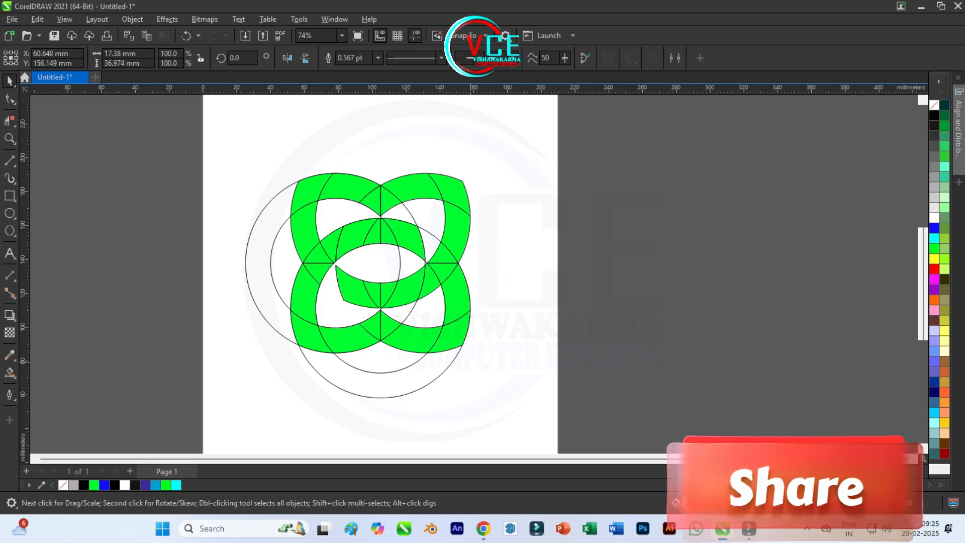
left_click(445, 370)
key("Delete")
left_click(408, 367)
key("Delete")
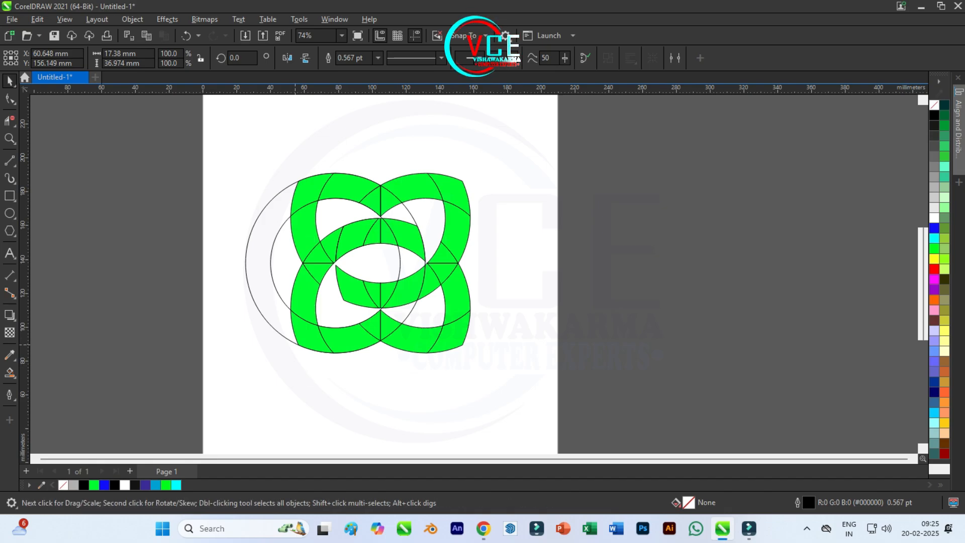
left_click(255, 304)
key("Delete")
left_click(338, 327)
key("Delete")
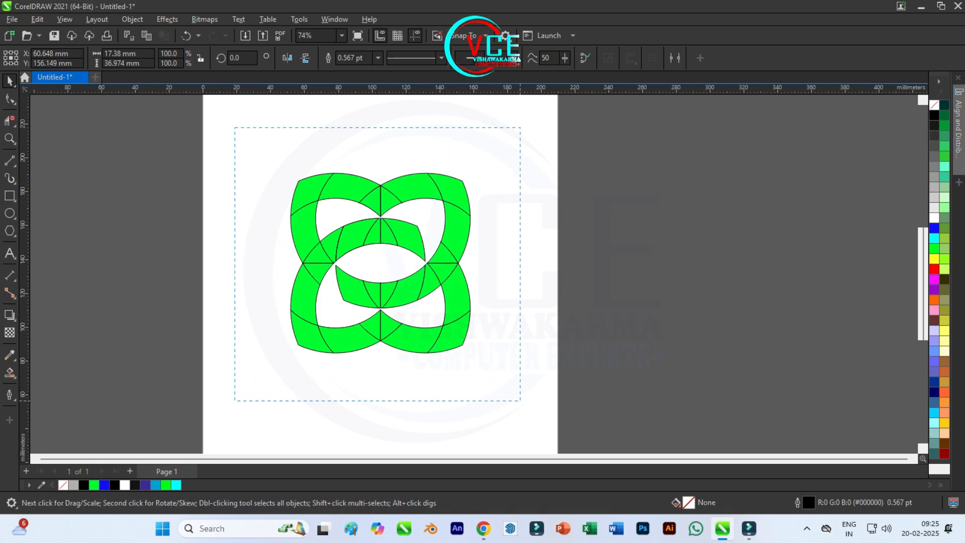
Weld all the green pieces into a single shape and rotate it to 315 degrees.
left_click_drag(235, 127, 521, 400)
left_click(133, 19)
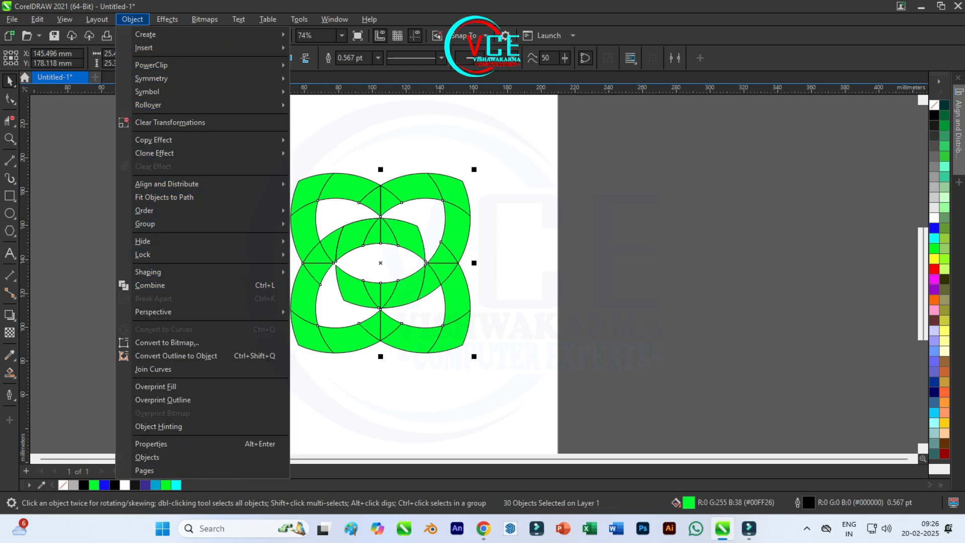
mouse_move(151, 272)
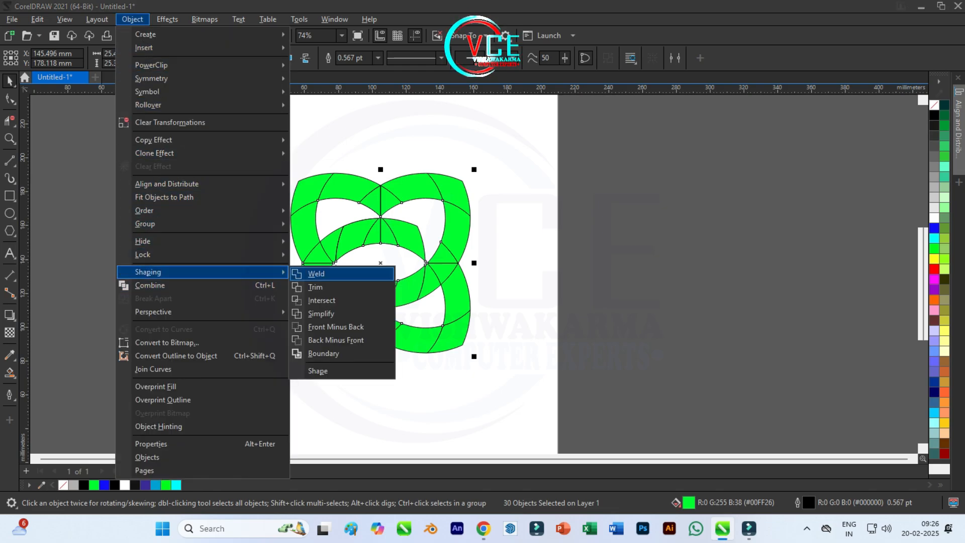
left_click(316, 273)
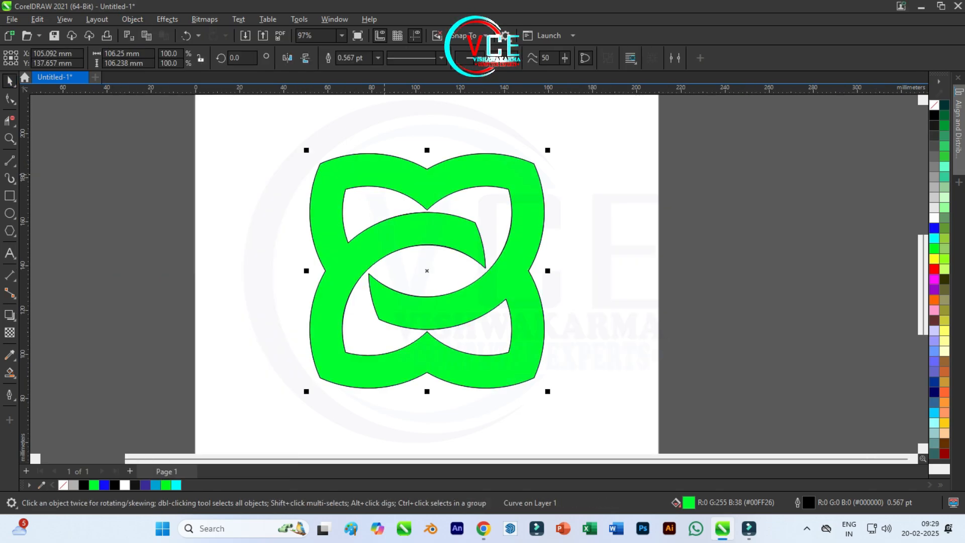
scroll(385, 169, "down", 1)
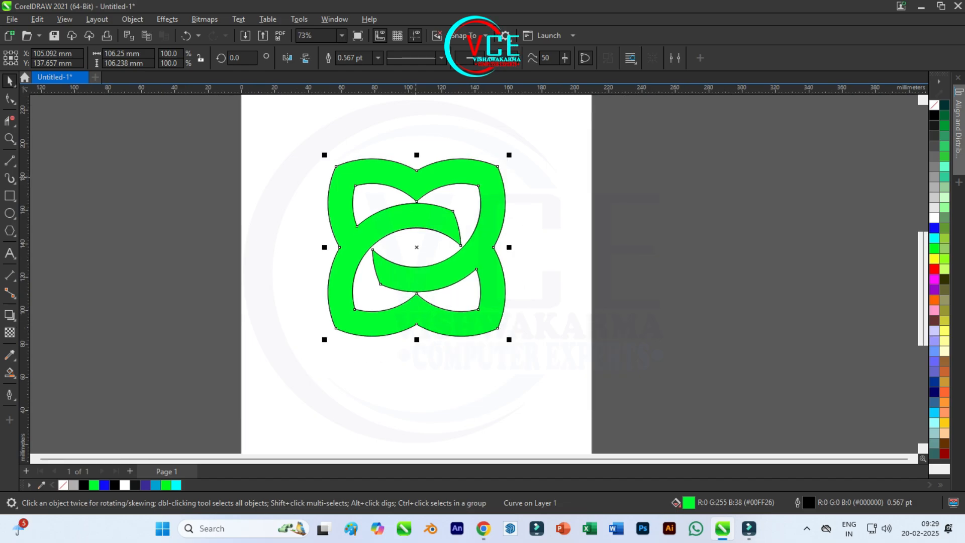
left_click_drag(511, 153, 548, 247)
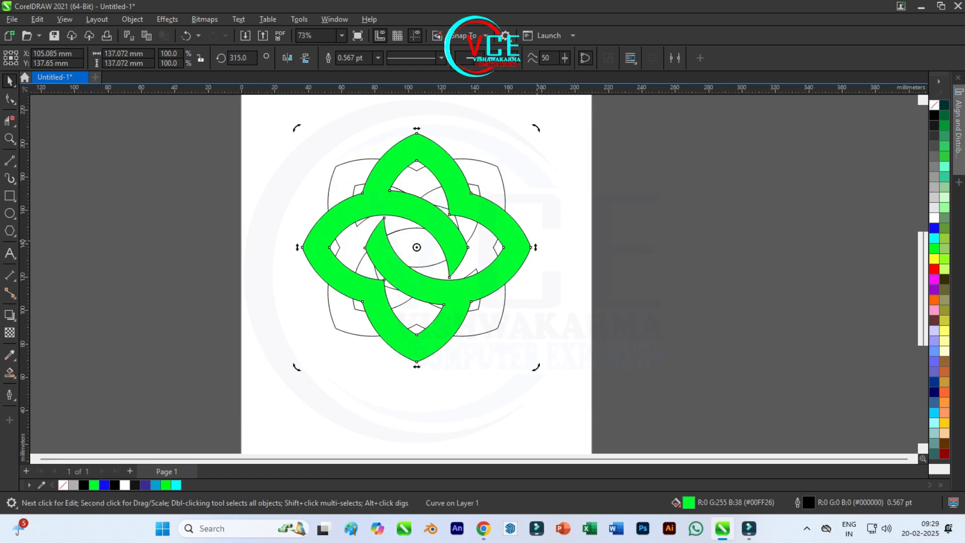
Undo the emblem's rotation and move the green shape off the page, beside the thin outline pieces.
scroll(440, 207, "down", 1)
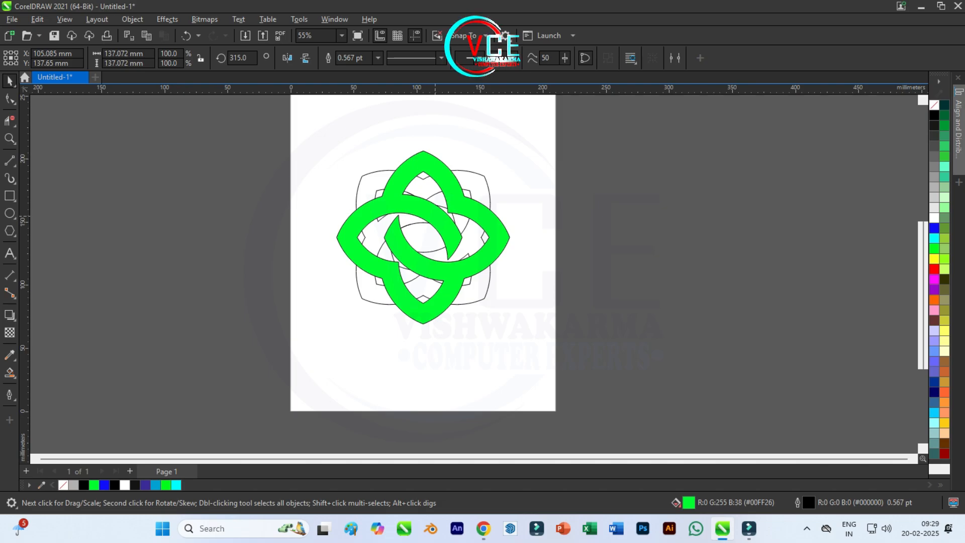
key("ctrl+z")
left_click_drag(476, 186, 674, 192)
Set the outline width of all the leftover outline pieces to 1.0 pt and convert their outlines to objects.
left_click_drag(319, 139, 499, 336)
scroll(469, 211, "up", 3)
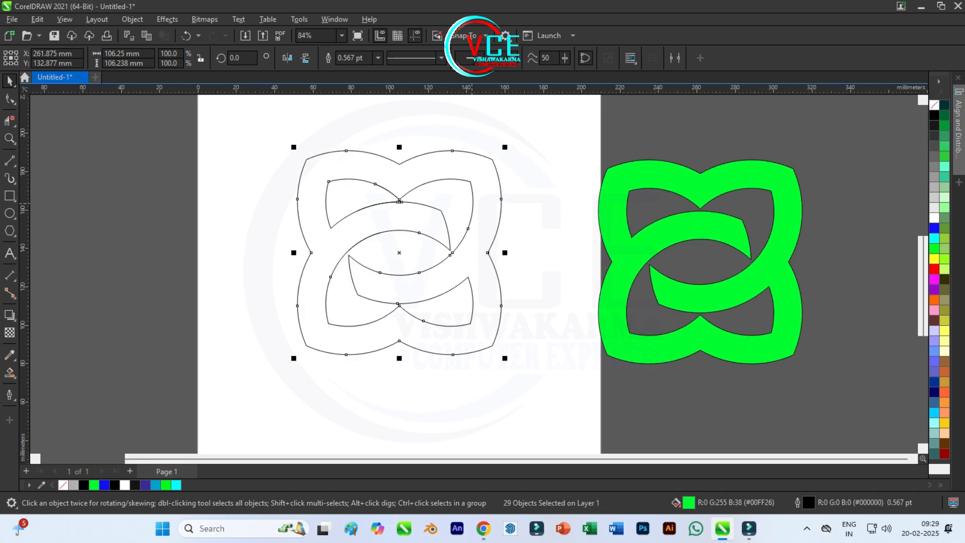
left_click(378, 57)
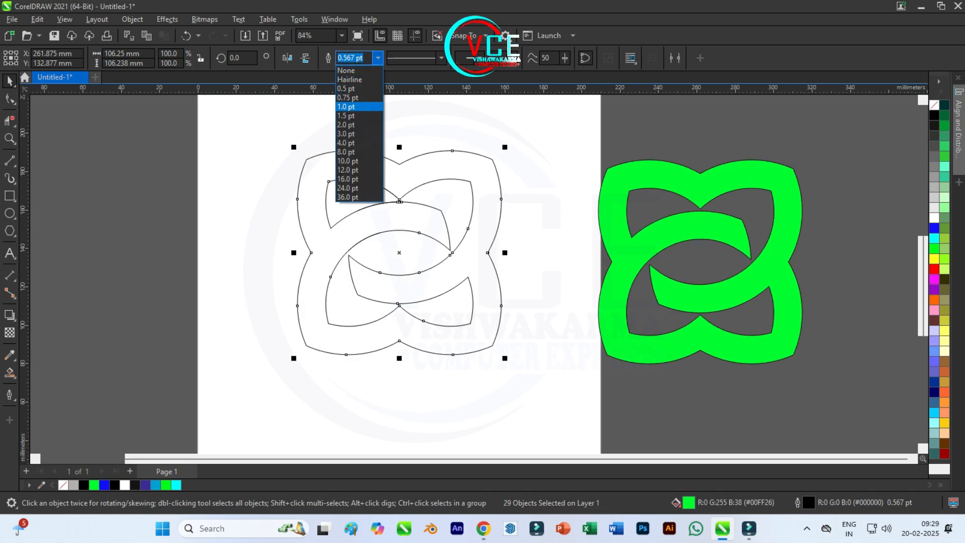
left_click(355, 107)
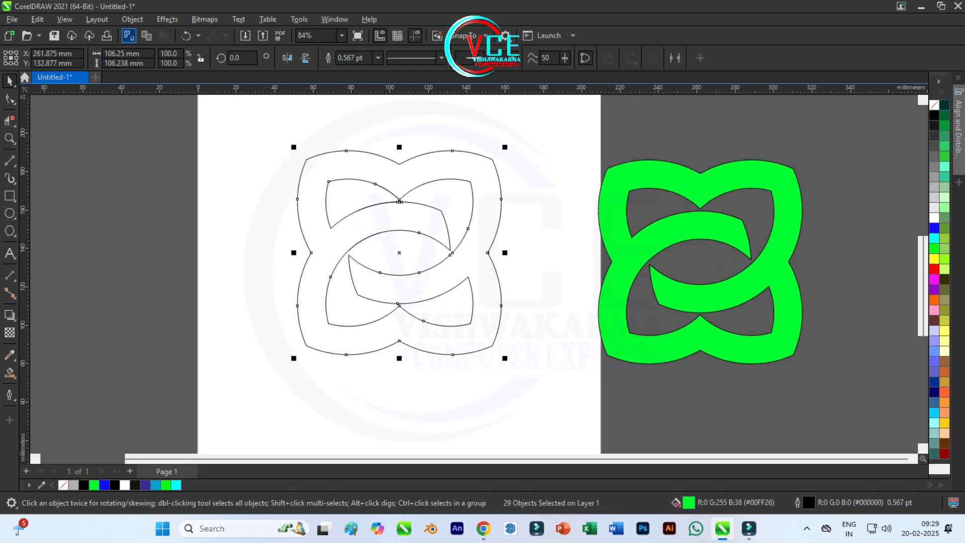
left_click(132, 19)
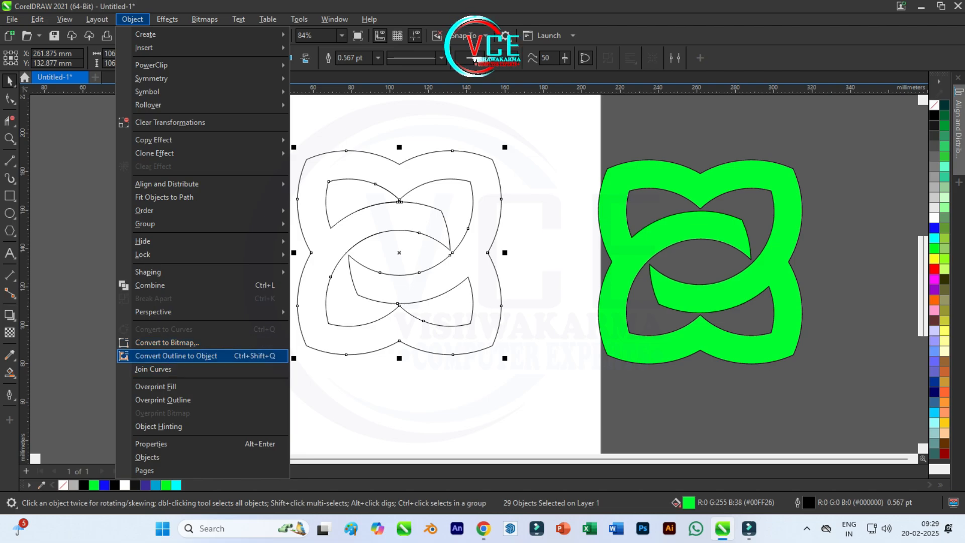
key("Return")
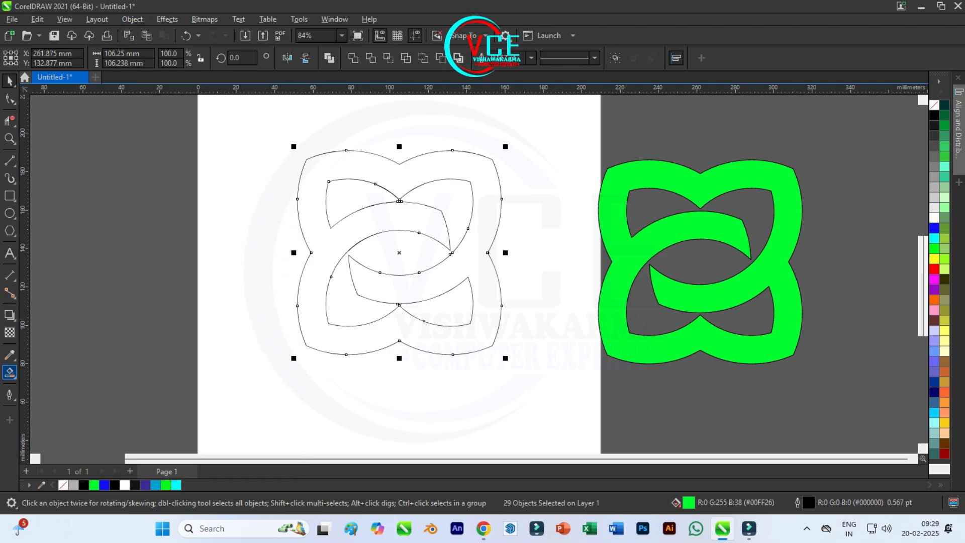
Apply a black-to-white fountain fill to the converted outline pieces with the Interactive Fill tool.
left_click(9, 372)
left_click(55, 373)
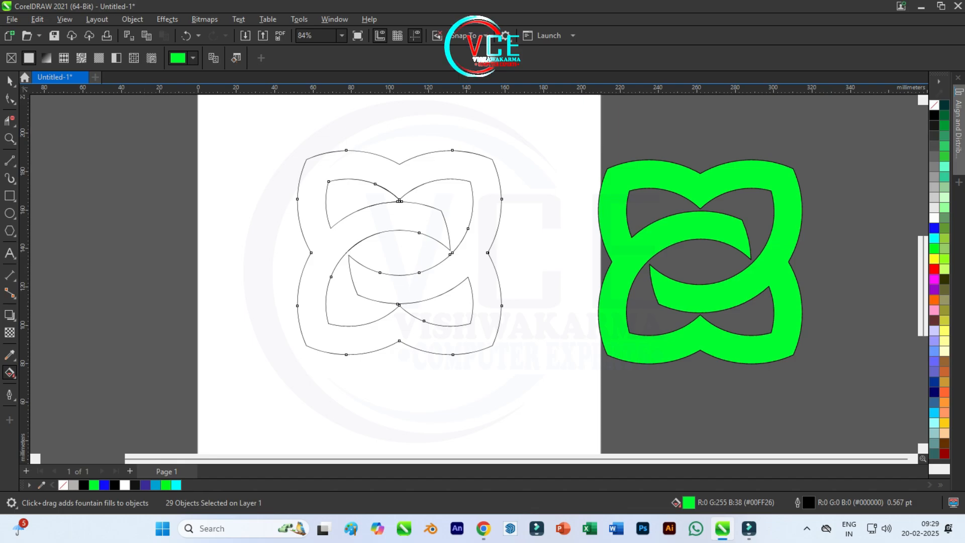
left_click(193, 58)
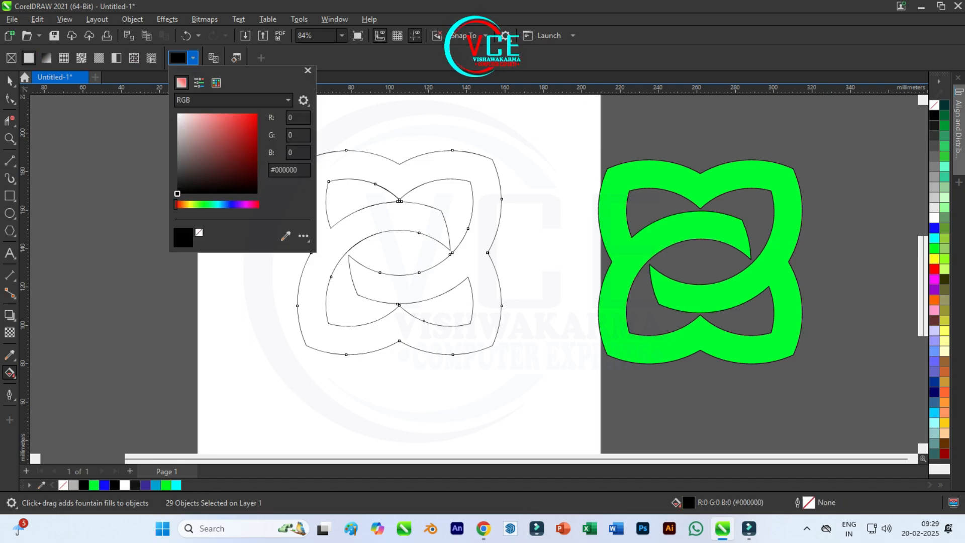
left_click(193, 57)
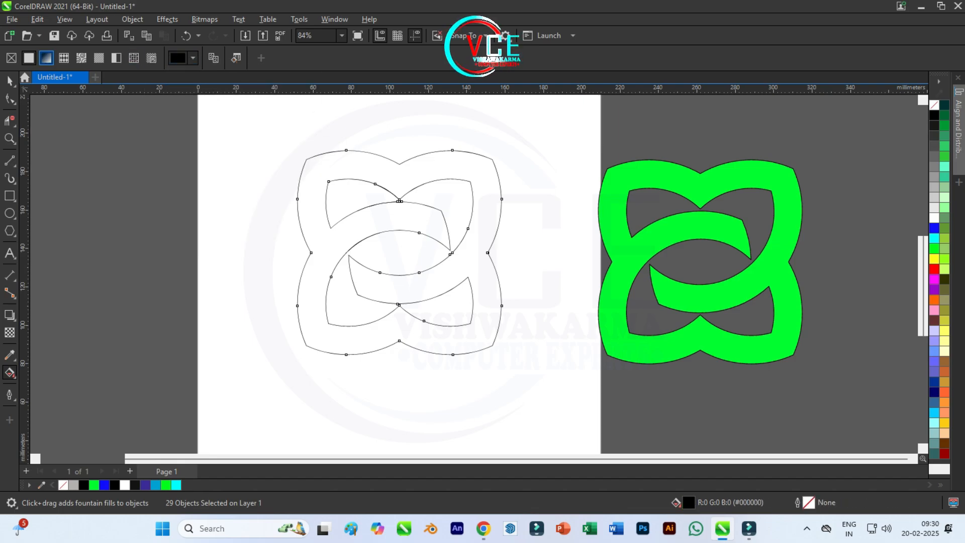
left_click(46, 58)
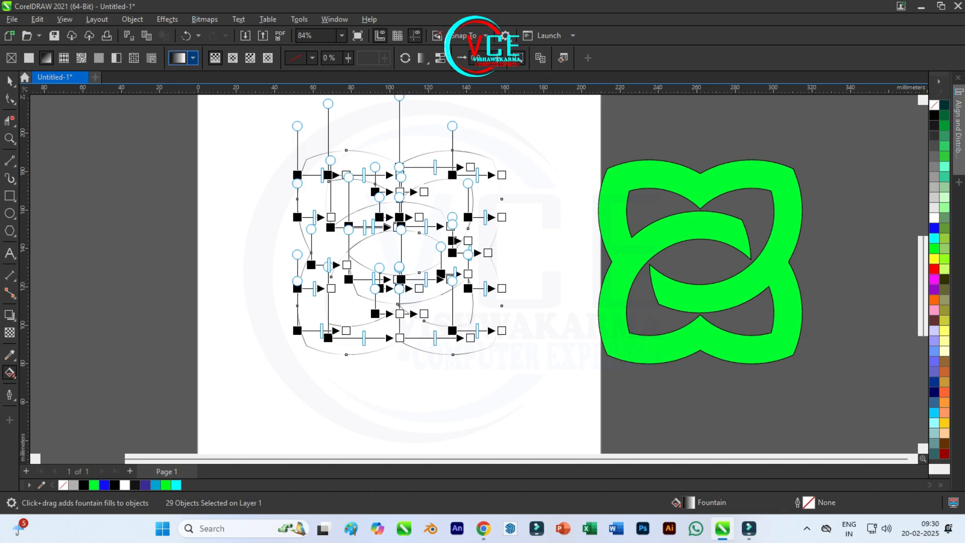
scroll(302, 244, "down", 1)
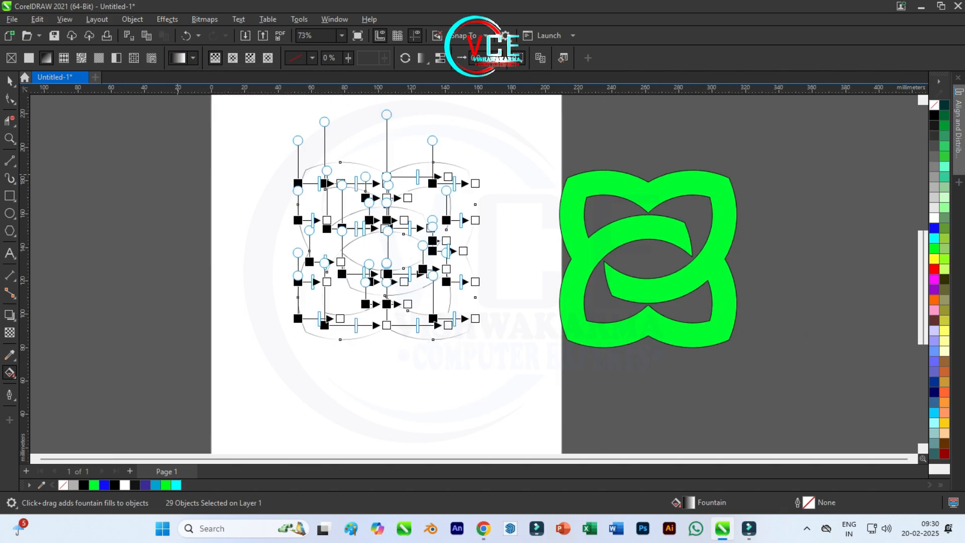
key("space")
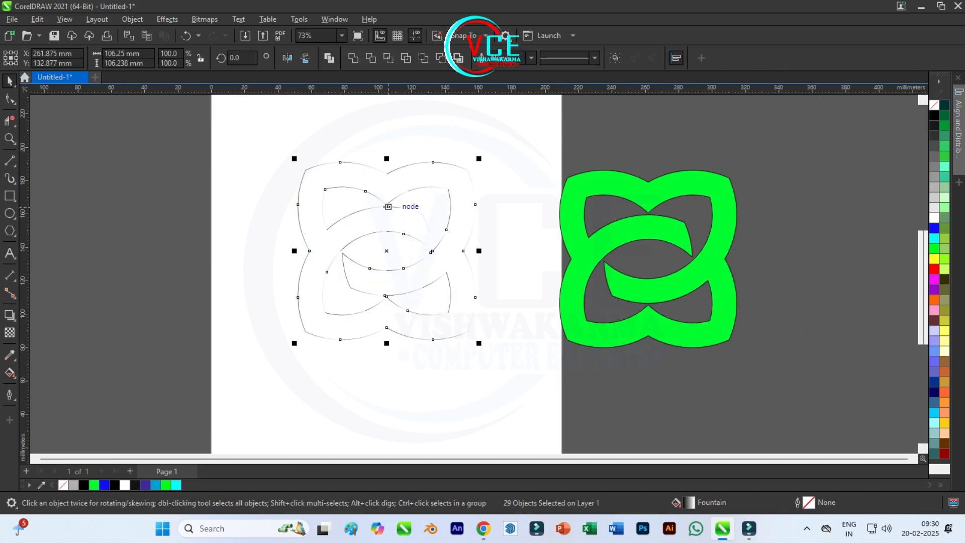
Group the gradient outline pieces and move the green emblem back on top of them.
right_click(387, 206)
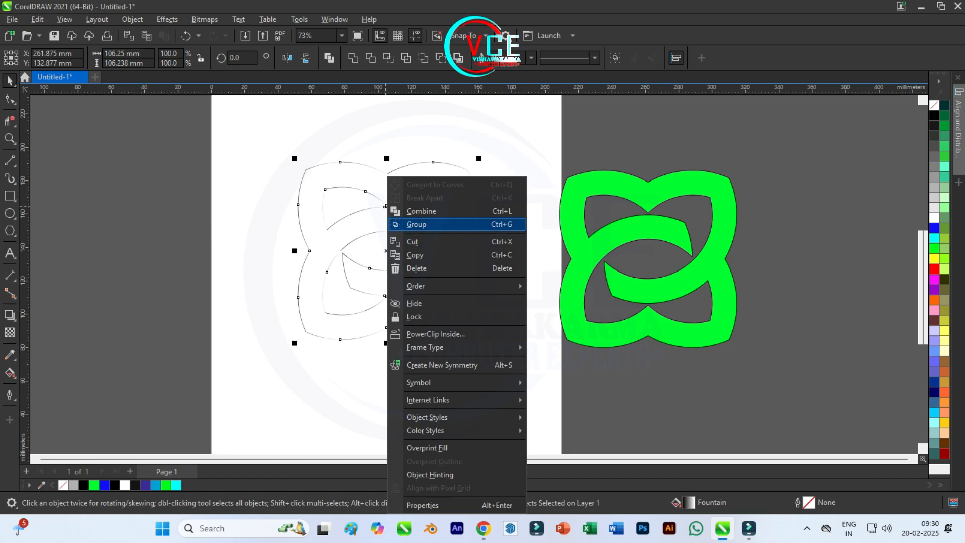
left_click(417, 224)
mouse_move(446, 216)
left_mouse_down()
mouse_move(477, 238)
mouse_move(360, 215)
mouse_move(371, 221)
mouse_move(364, 227)
left_mouse_up()
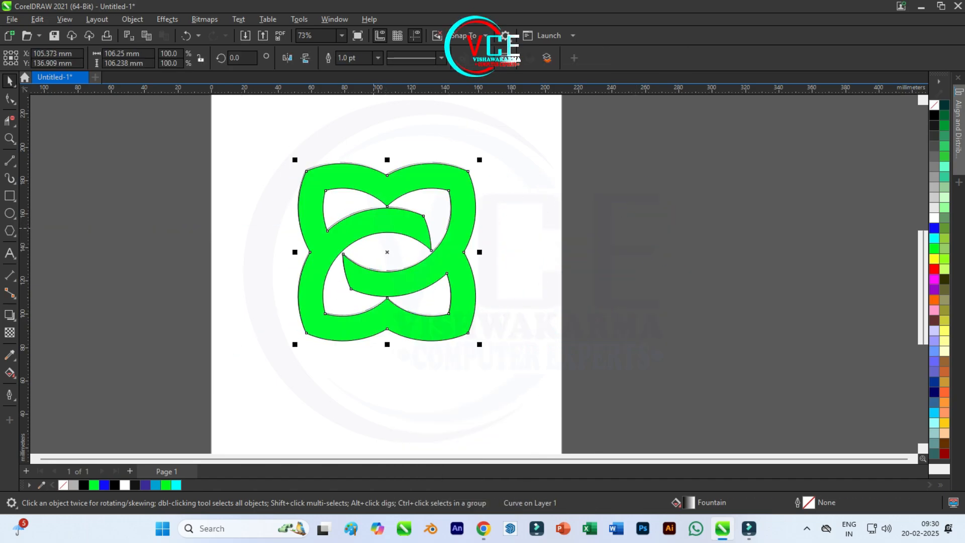
Select the green emblem together with the outline group and rotate both to 315 degrees.
left_click_drag(255, 125, 497, 392)
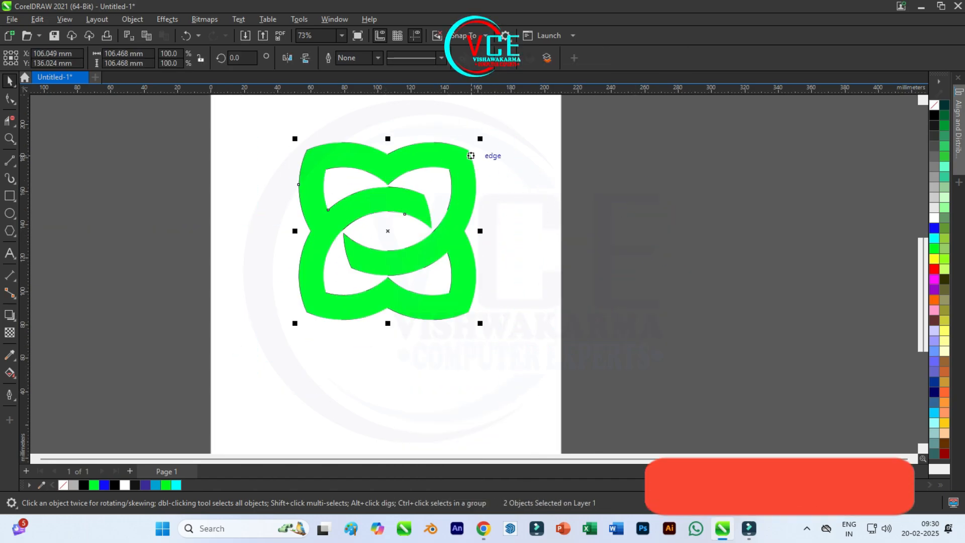
left_click(471, 155)
left_click_drag(480, 138, 519, 207)
left_click(519, 208)
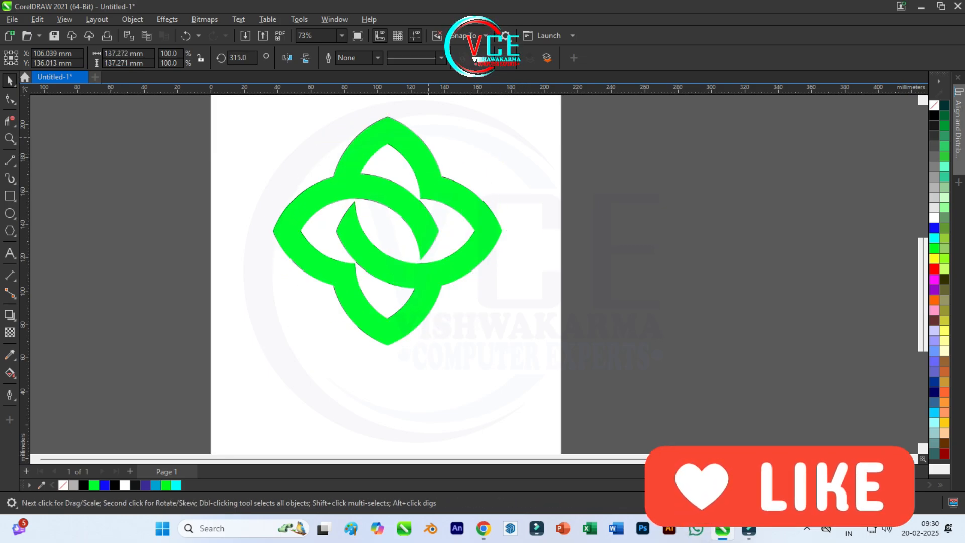
Give the green emblem a vertical fountain fill running from blue at its top tip to yellow at its bottom tip.
left_click(348, 171)
left_click(12, 375)
left_click(51, 373)
left_click_drag(387, 117, 388, 345)
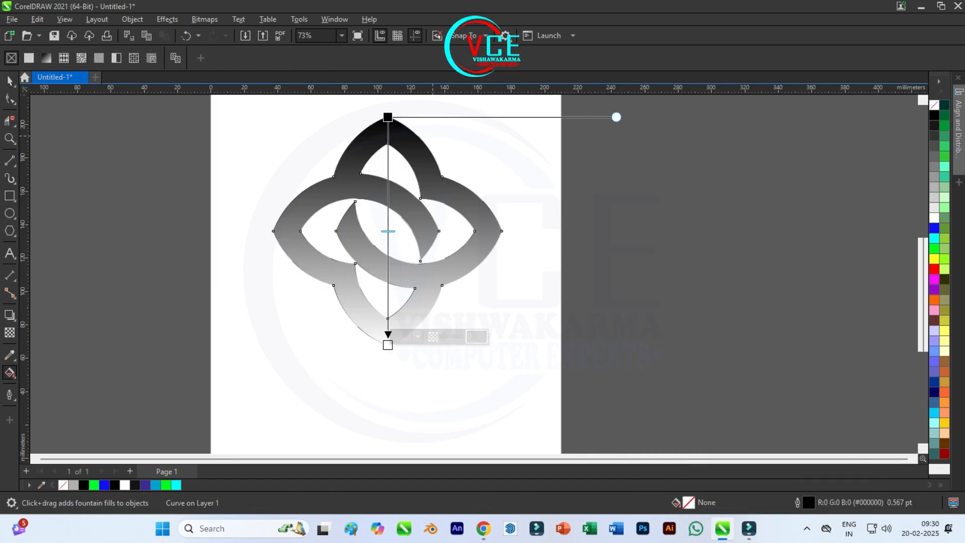
scroll(405, 107, "up", 3)
left_click_drag(519, 171, 384, 127)
scroll(402, 134, "down", 2)
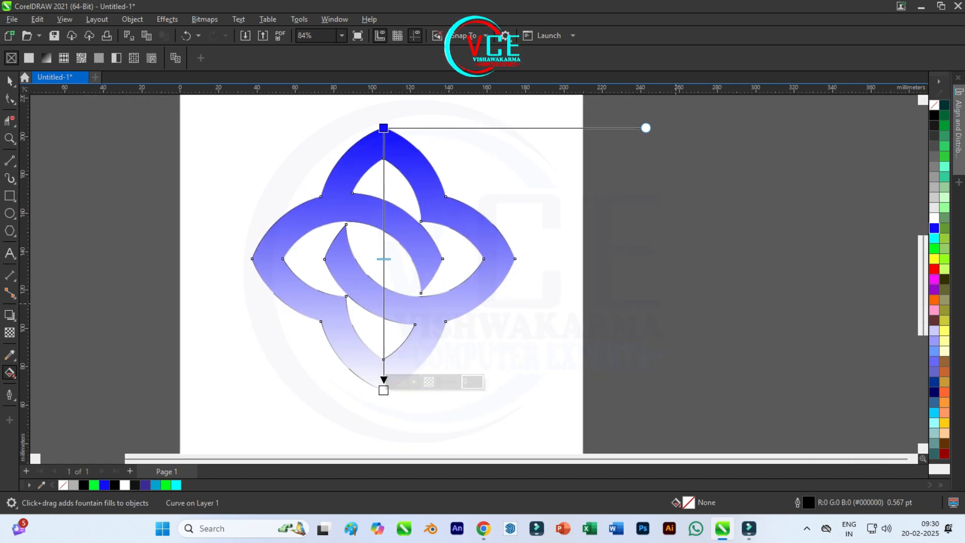
left_click_drag(934, 258, 384, 390)
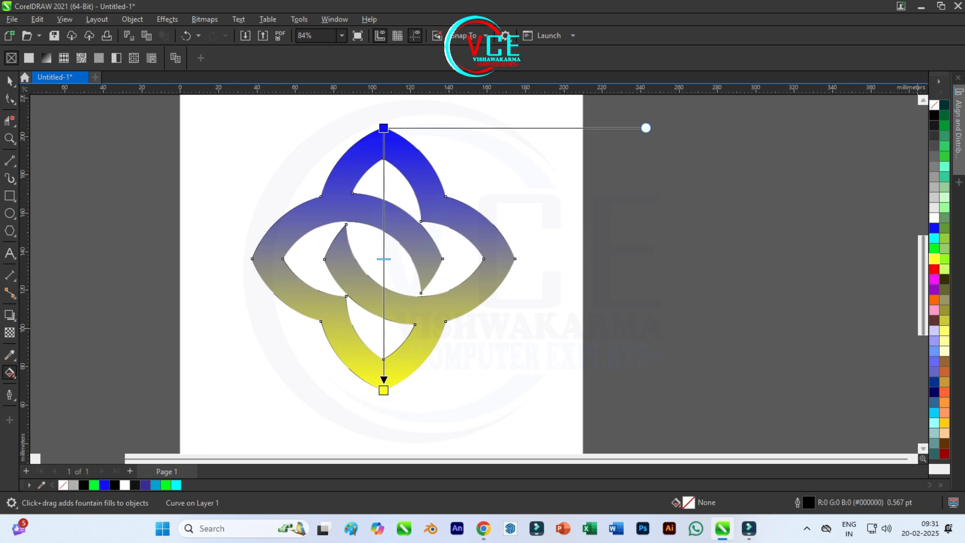
Add red and magenta colour stops to the emblem's gradient and shift both closer to the middle.
left_click_drag(833, 308, 384, 306)
left_click_drag(934, 269, 383, 218)
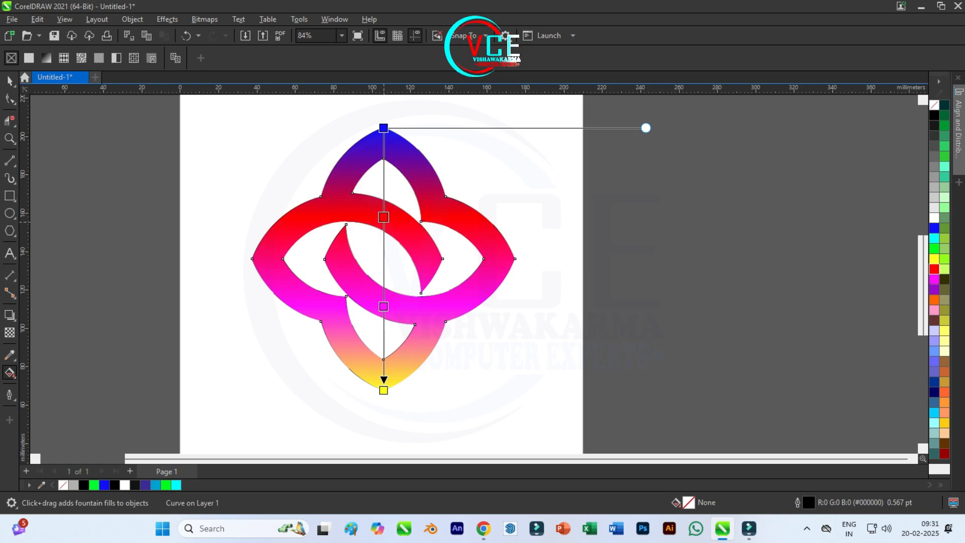
left_click_drag(384, 306, 383, 293)
left_click_drag(384, 217, 383, 233)
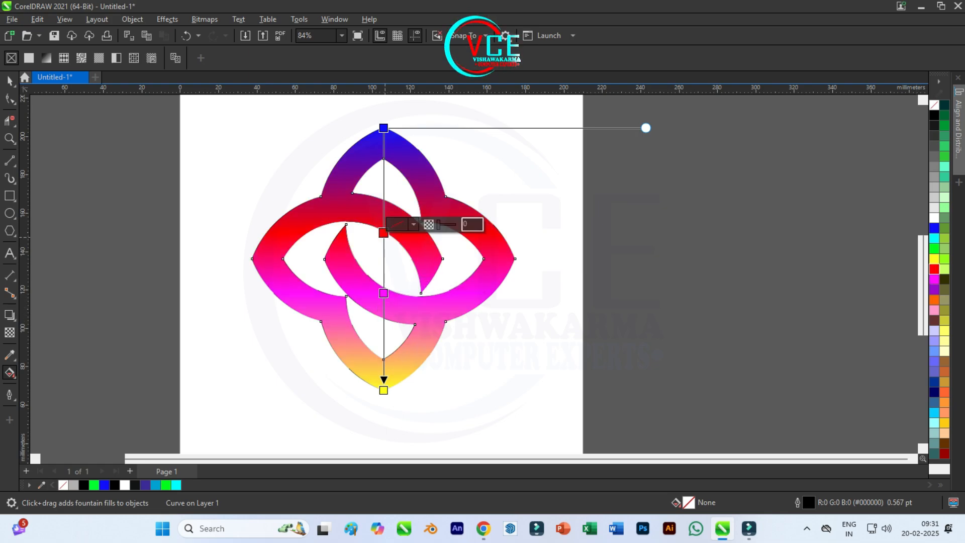
key("space")
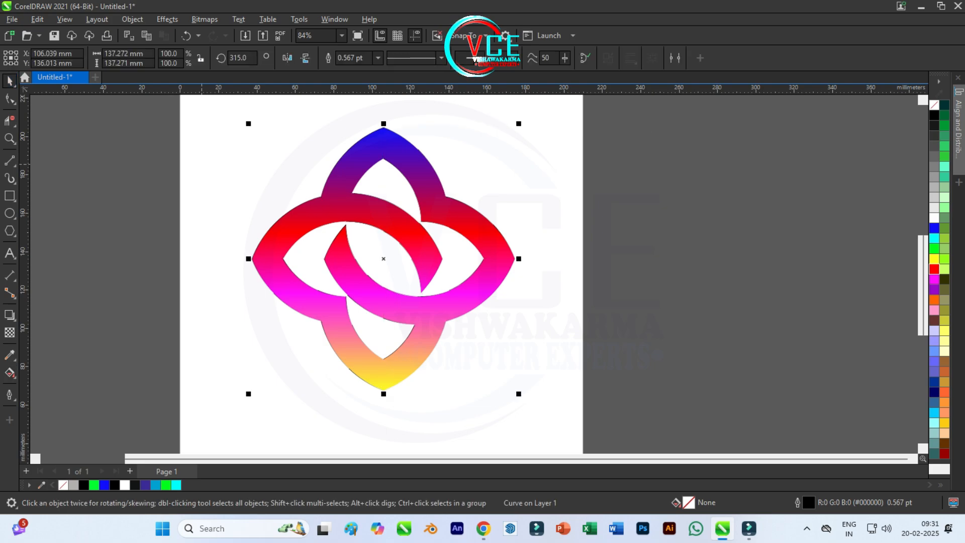
Apply the Plastic texture effect to the emblem and outline group with Highlight 91, Depth 85, Smoothness 87 and Light Direction 338°.
left_click(475, 163)
left_click(433, 201)
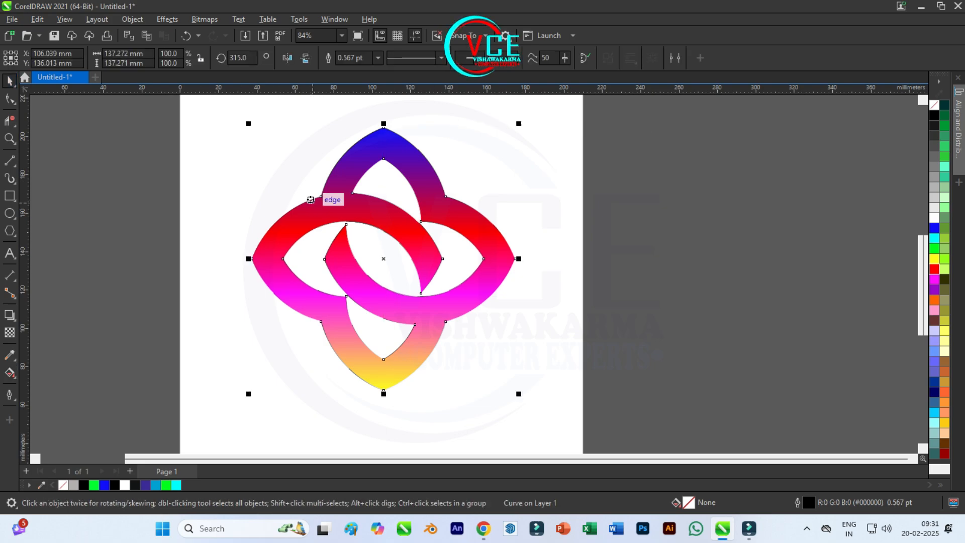
scroll(273, 197, "down", 1)
left_click_drag(231, 115, 425, 332)
left_click_drag(519, 399, 519, 399)
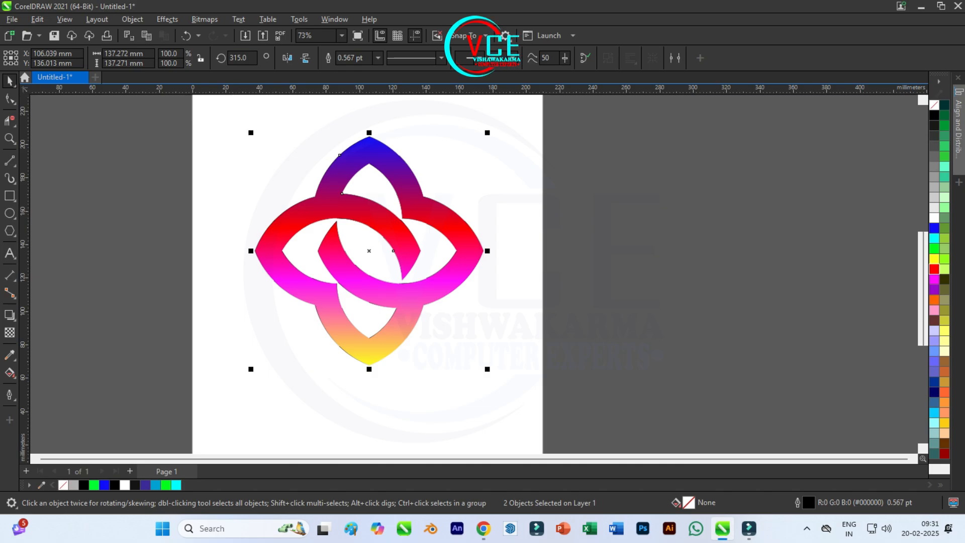
left_click(167, 19)
mouse_move(201, 224)
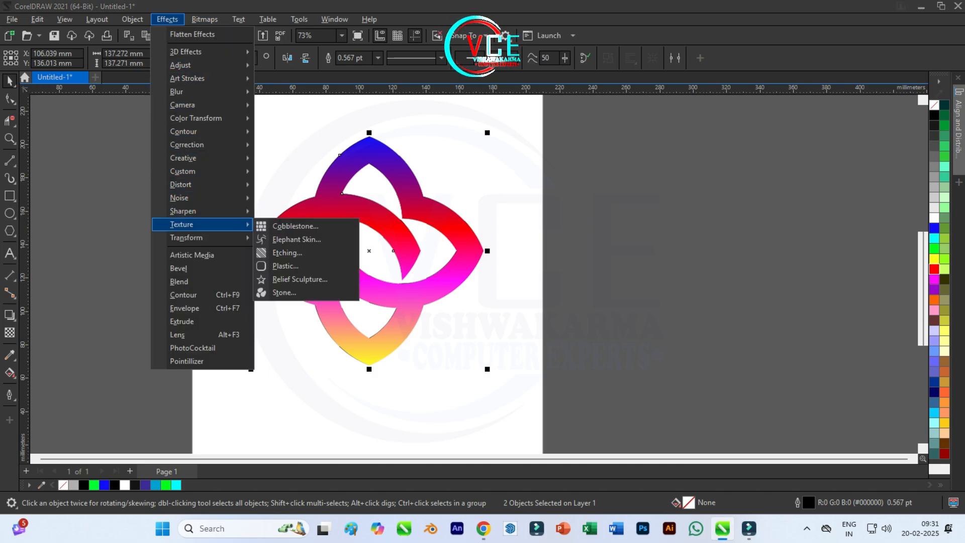
left_click(285, 266)
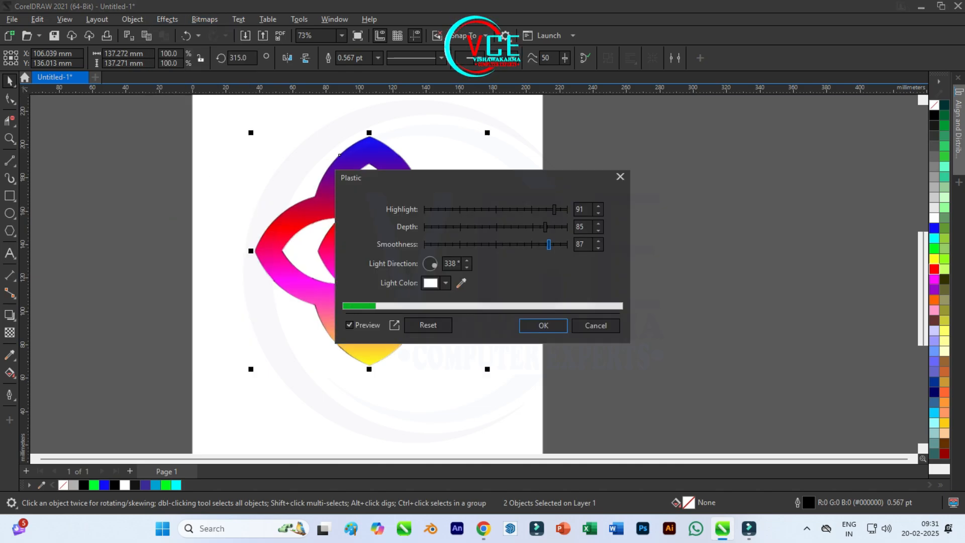
left_click_drag(462, 183, 622, 143)
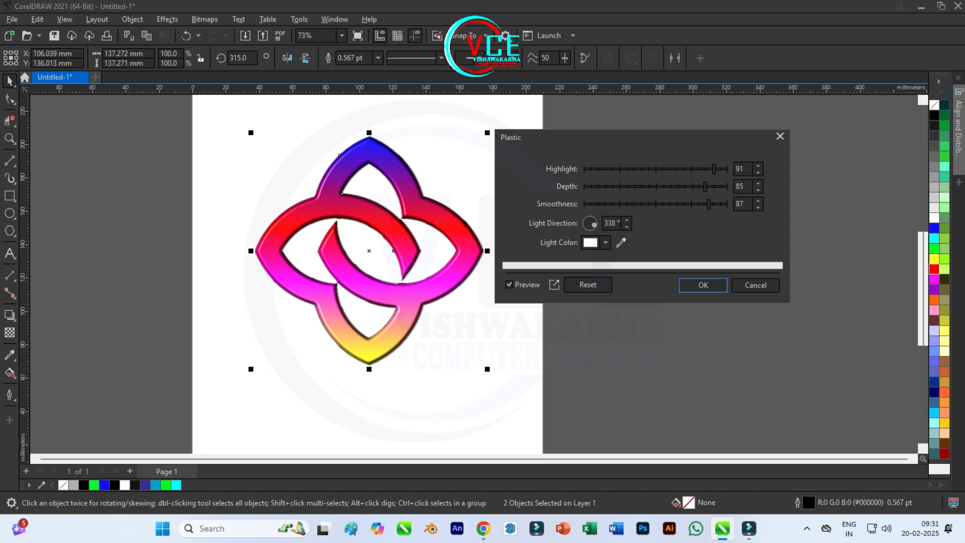
key("Return")
Duplicate the plastic-textured emblem straight across to the right of the original.
scroll(387, 178, "up", 2)
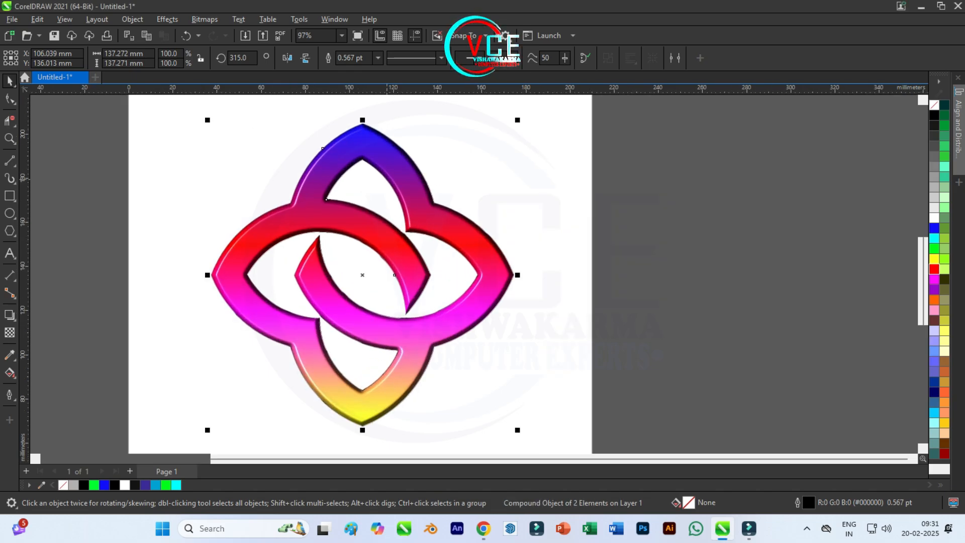
scroll(355, 196, "up", 1)
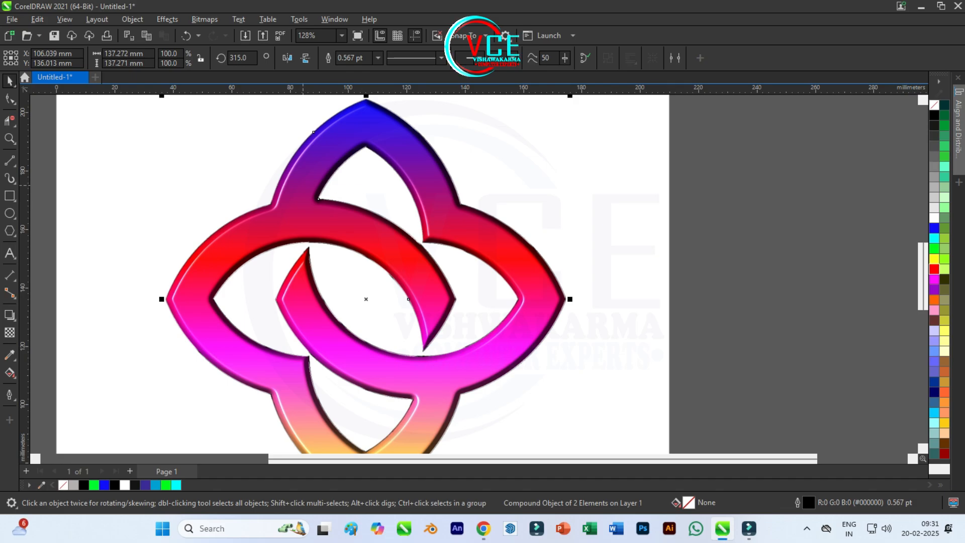
scroll(346, 248, "up", 4)
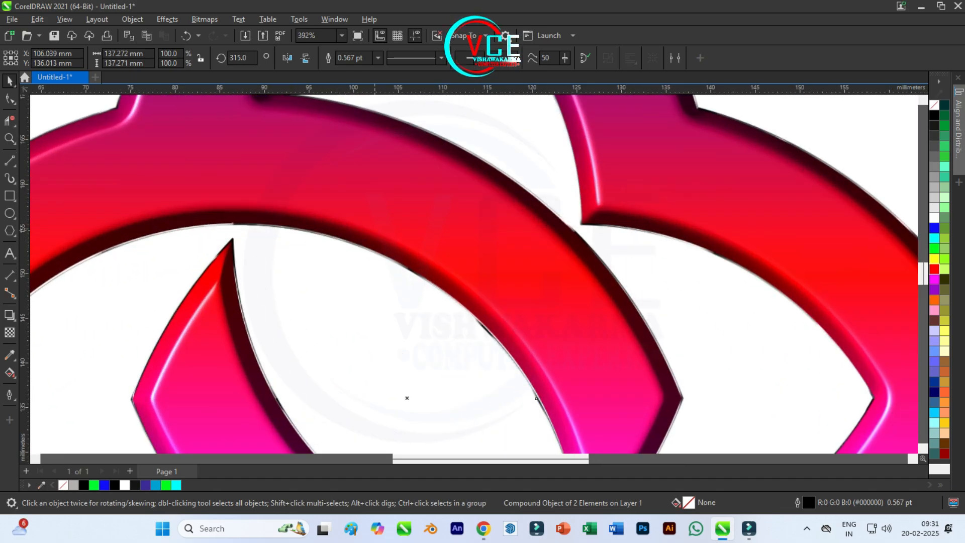
scroll(349, 198, "down", 7)
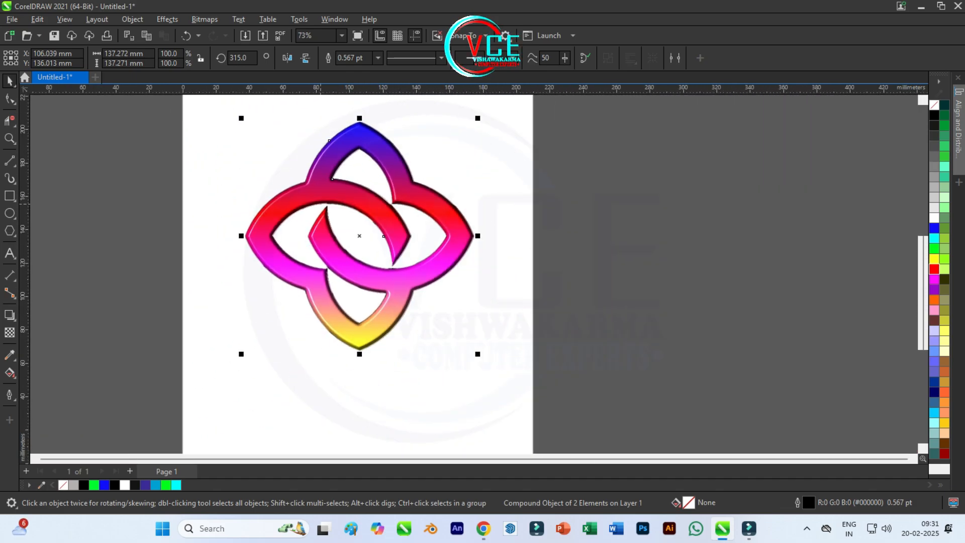
left_click_drag(358, 196, 570, 196)
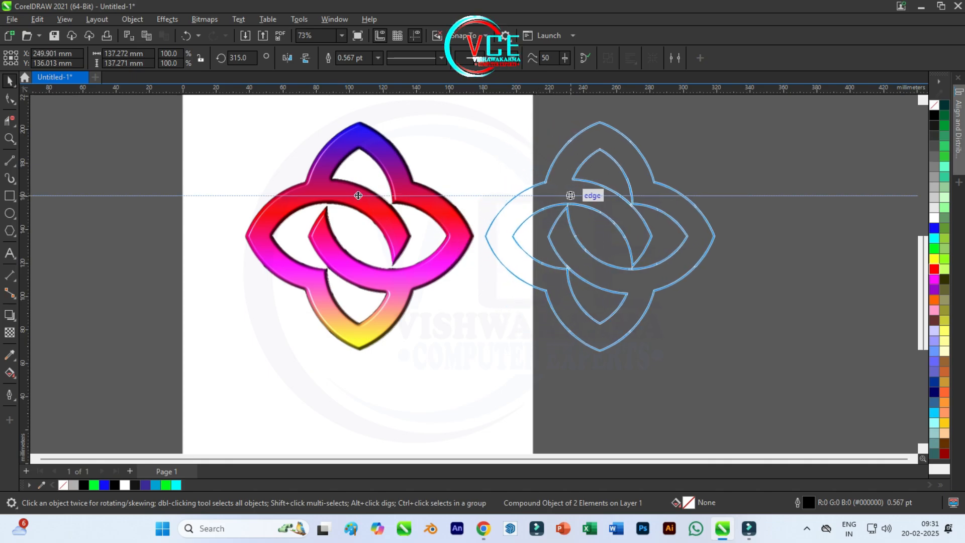
left_click_drag(570, 196, 570, 196)
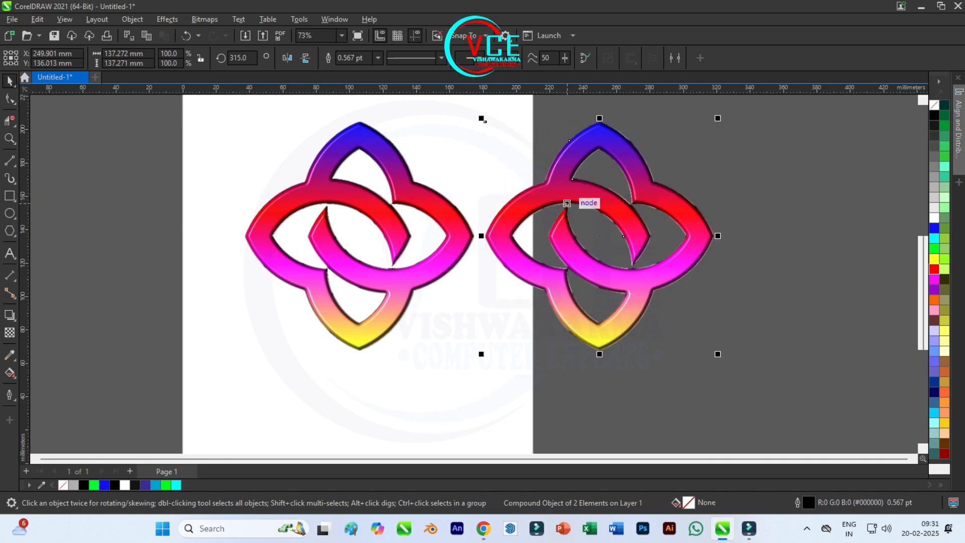
Start a Hue/Saturation/Lightness adjustment on the duplicated emblem with Saturation set to 8 and Lightness kept at 18.
left_click(168, 19)
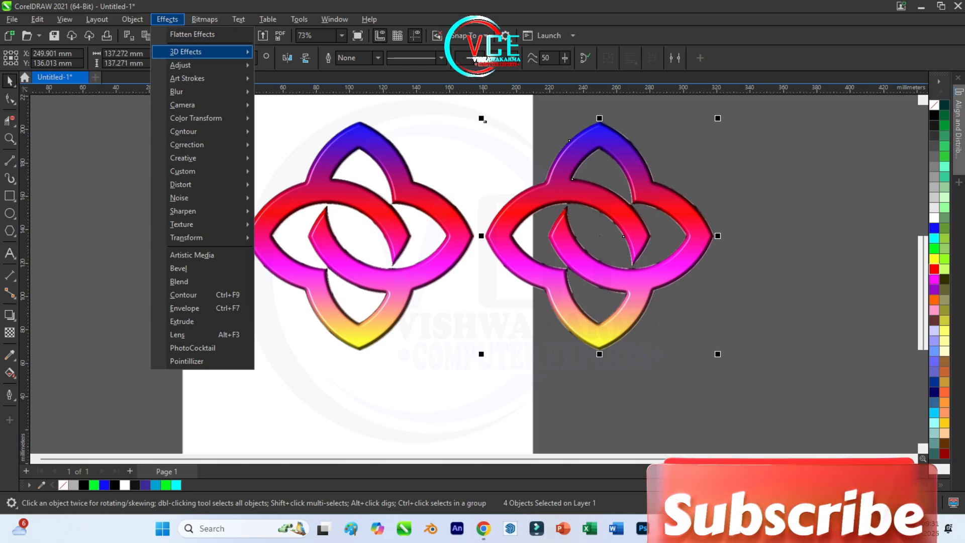
mouse_move(201, 65)
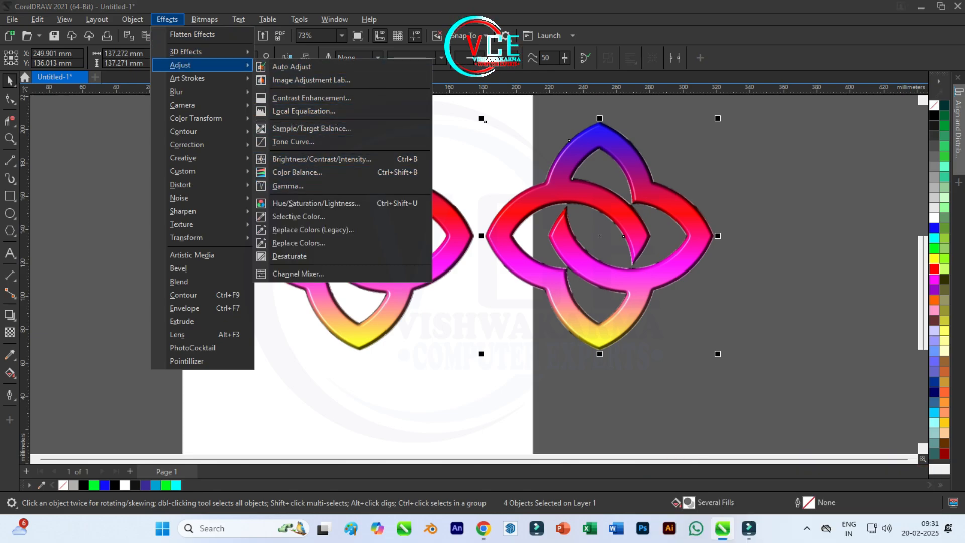
left_click(316, 203)
left_click_drag(516, 148, 328, 134)
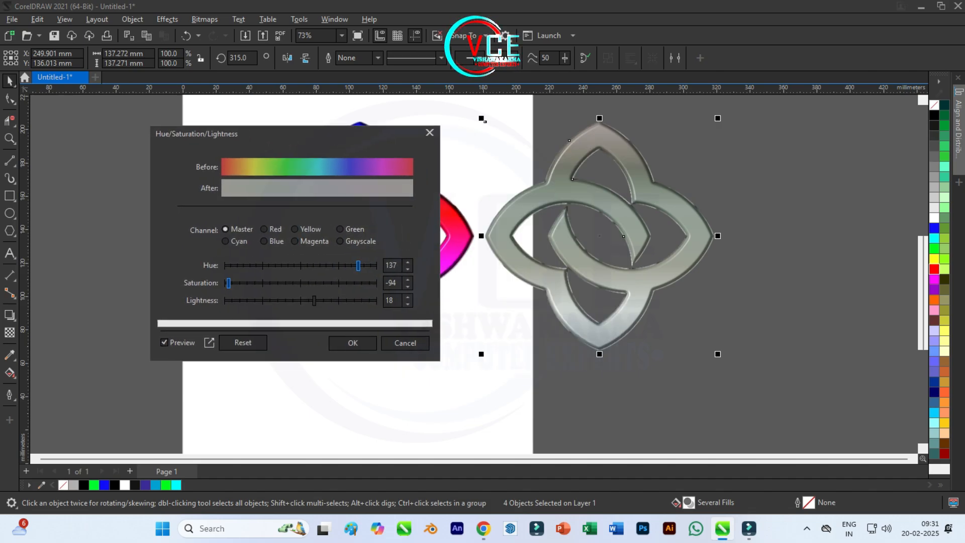
left_click_drag(228, 283, 306, 283)
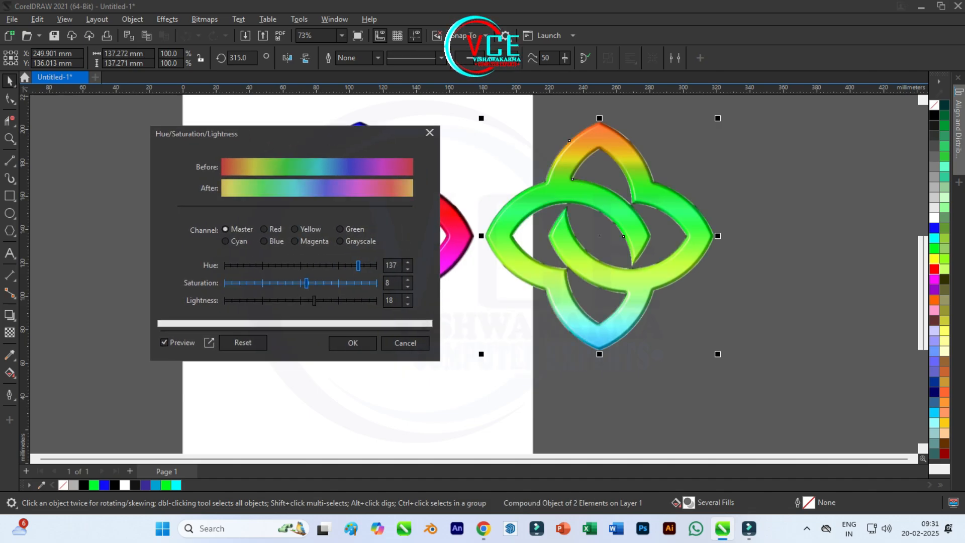
Try different hue shifts on the duplicated emblem, settle on Hue 70 and apply the adjustment.
left_click_drag(358, 265, 260, 266)
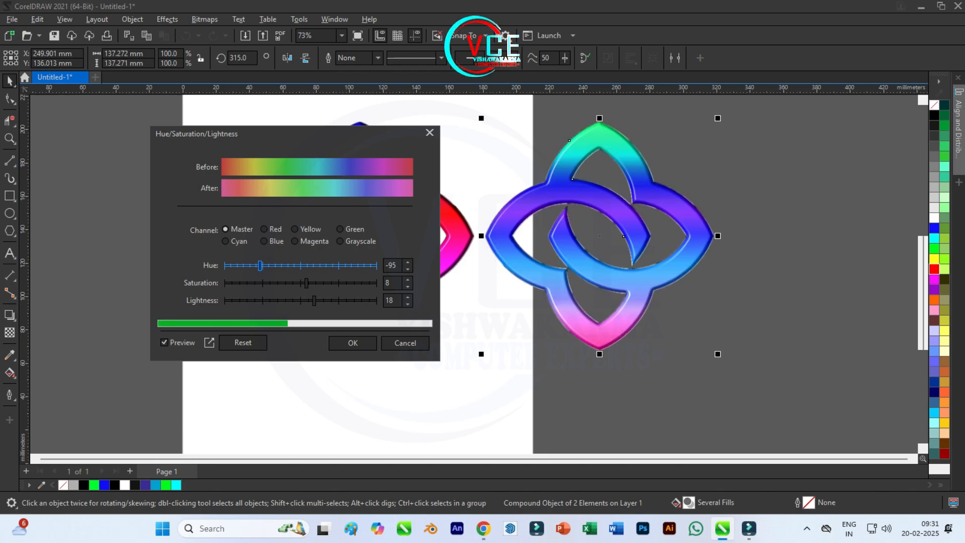
left_click_drag(354, 147, 255, 176)
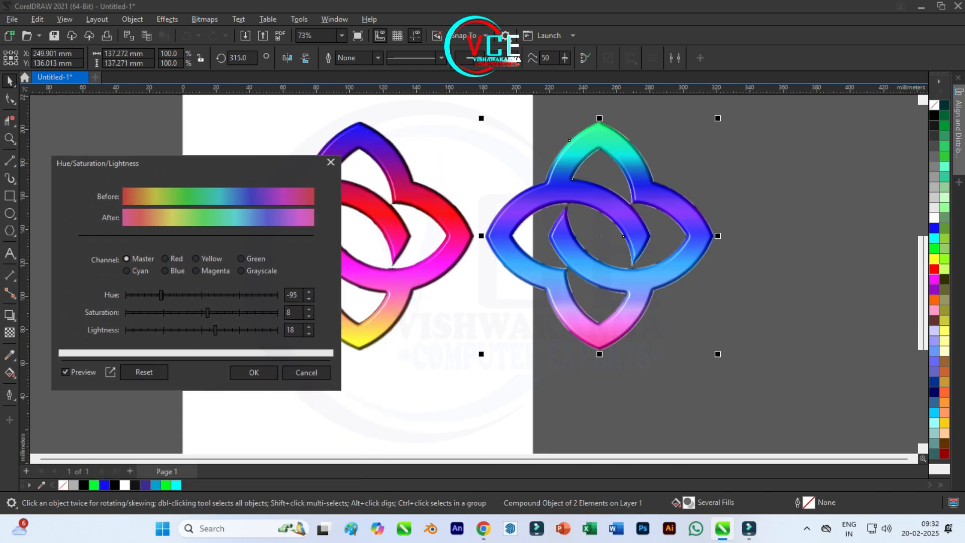
left_click_drag(161, 296, 139, 295)
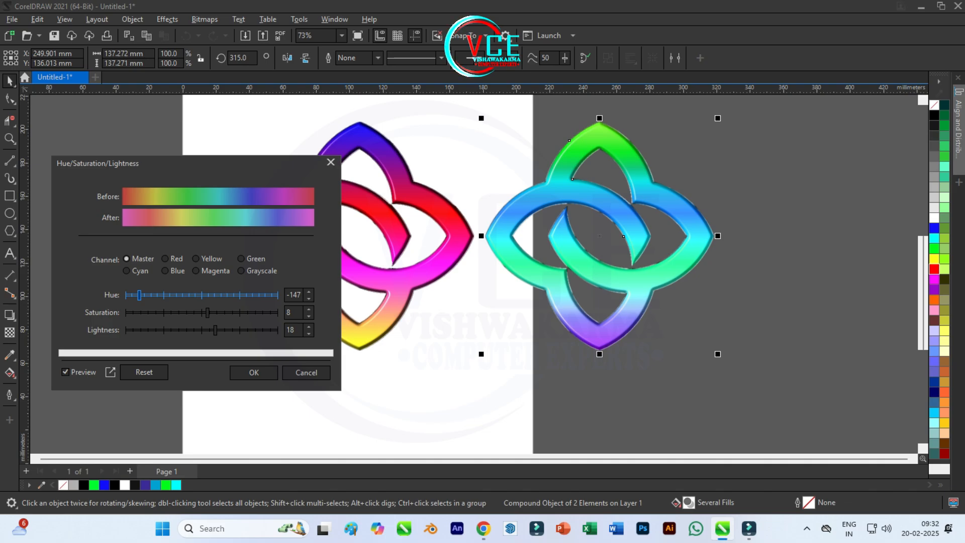
left_click_drag(145, 295, 152, 295)
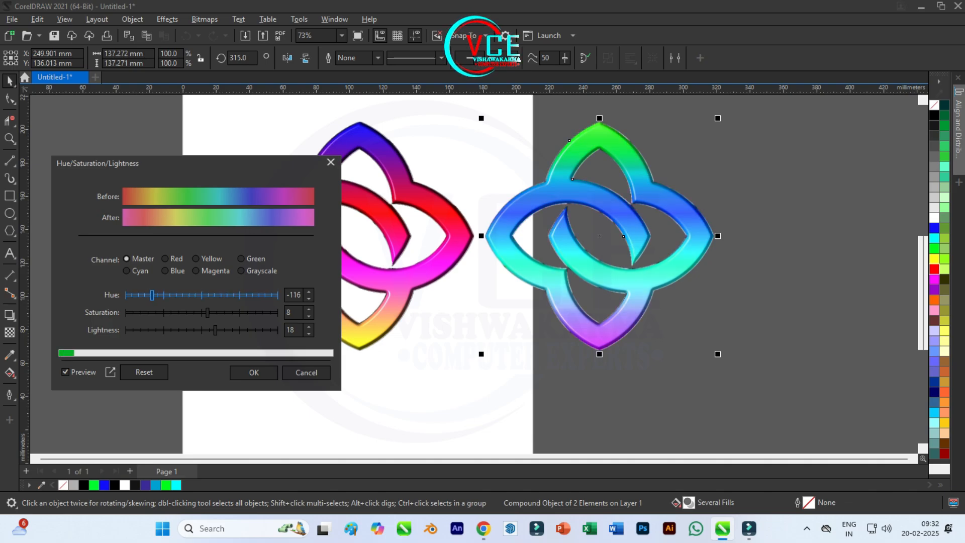
mouse_move(218, 295)
left_mouse_down()
mouse_move(275, 295)
mouse_move(232, 295)
left_mouse_up()
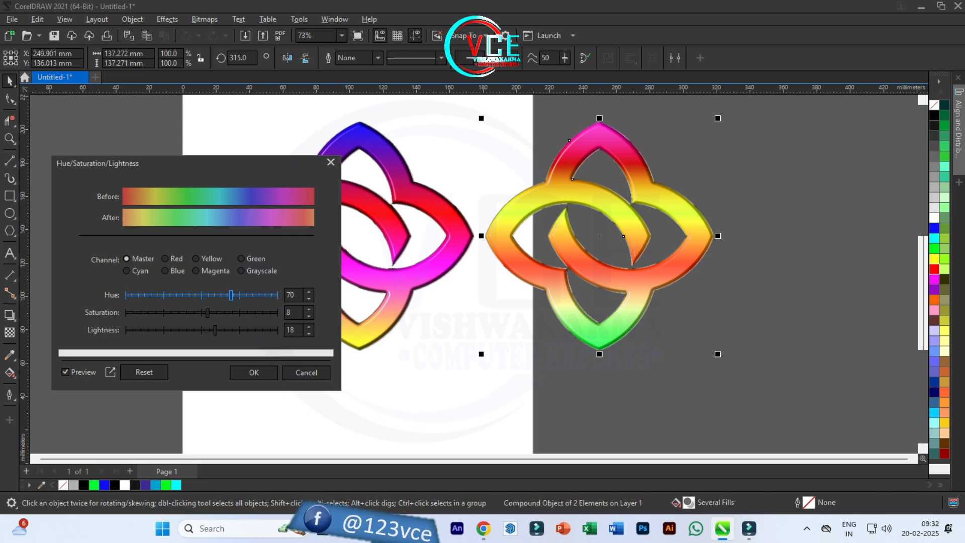
scroll(455, 388, "up", 2)
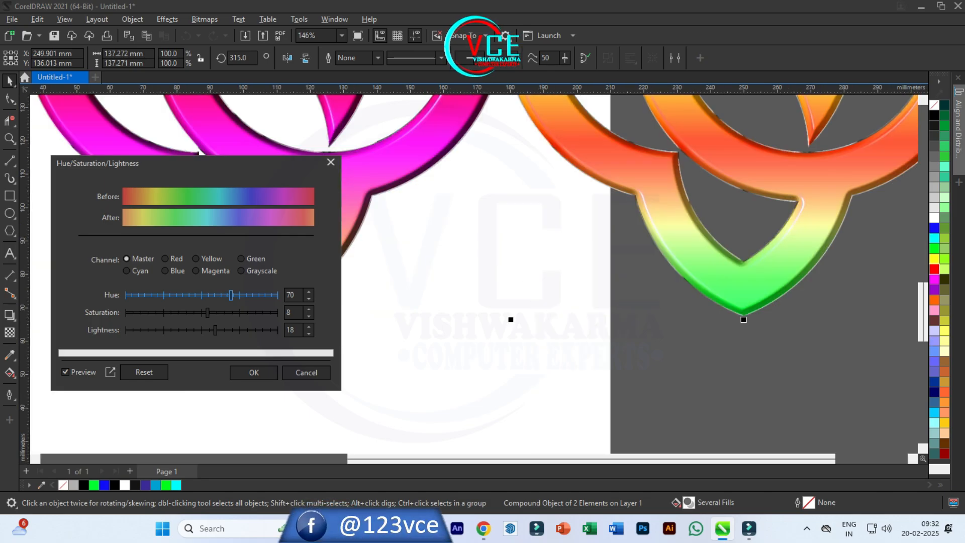
left_click(254, 372)
scroll(433, 314, "down", 4)
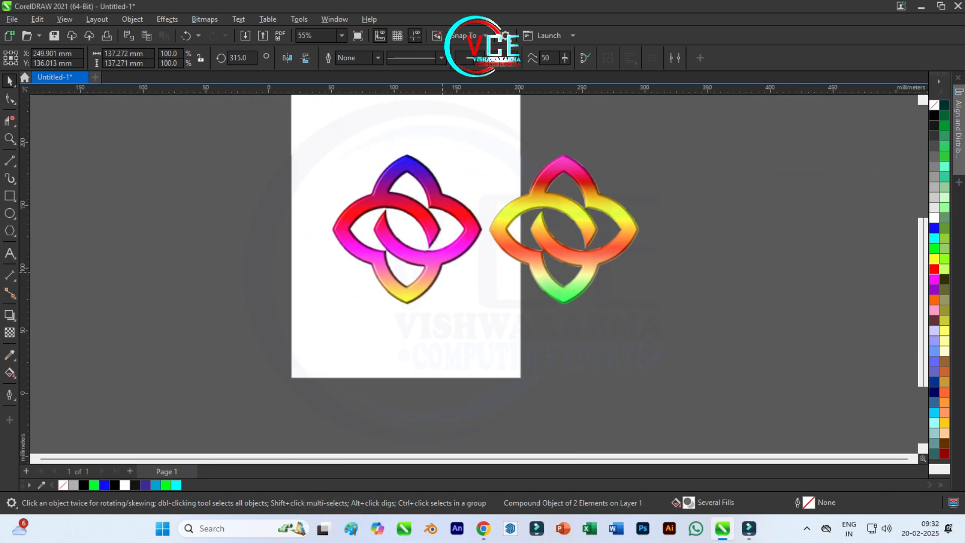
Draw a rectangle about 292 by 165 mm around both emblems and give it a black fill and black outline.
scroll(616, 191, "up", 1)
left_click(9, 196)
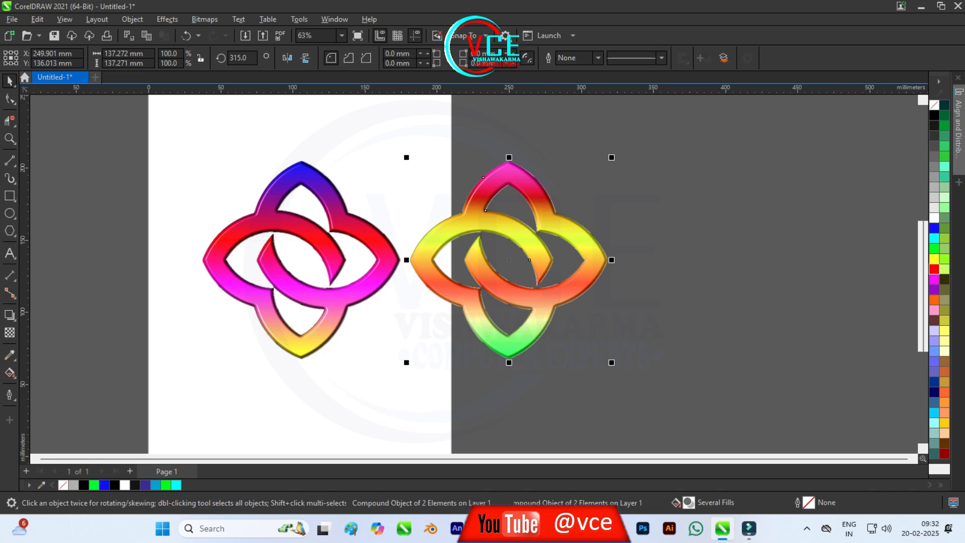
left_click_drag(194, 141, 615, 379)
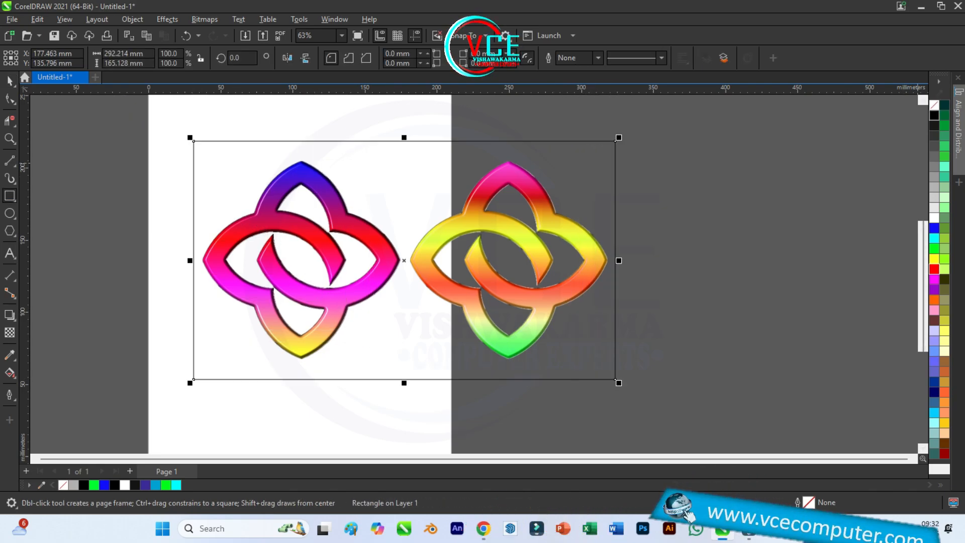
left_click(934, 115)
right_click(934, 115)
Send the black rectangle behind both emblems as their background and check the result.
left_click(9, 81)
right_click(331, 173)
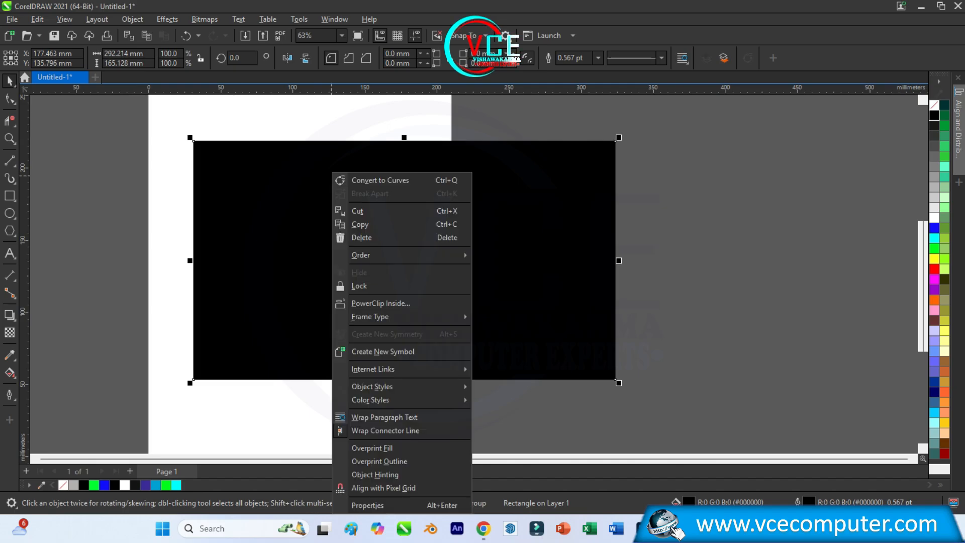
mouse_move(402, 255)
left_click(523, 268)
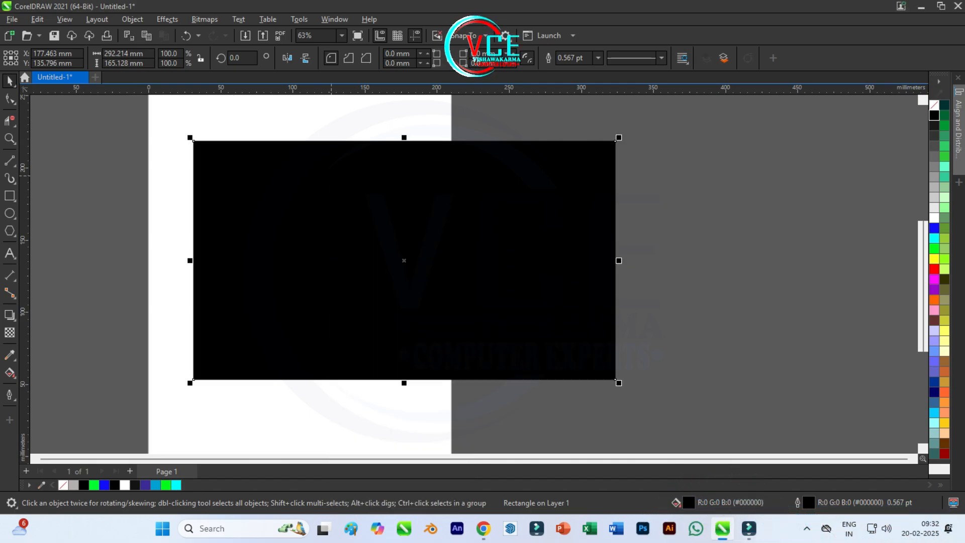
scroll(378, 231, "up", 3)
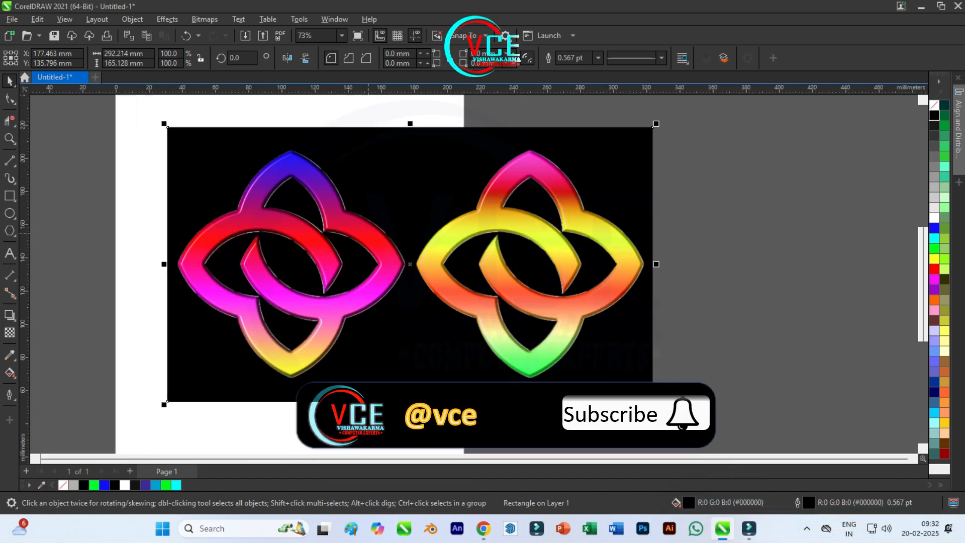
scroll(285, 110, "down", 1)
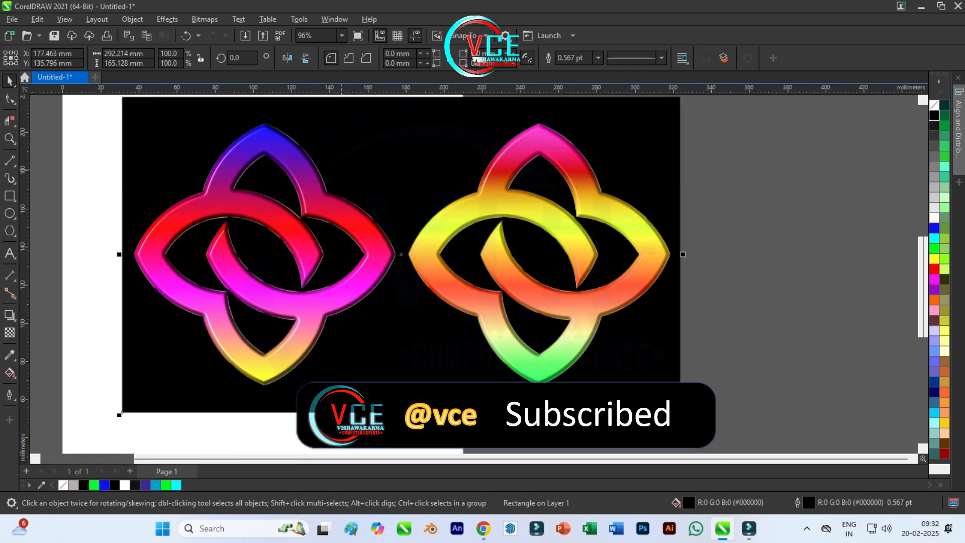
scroll(465, 215, "up", 1)
scroll(472, 229, "down", 1)
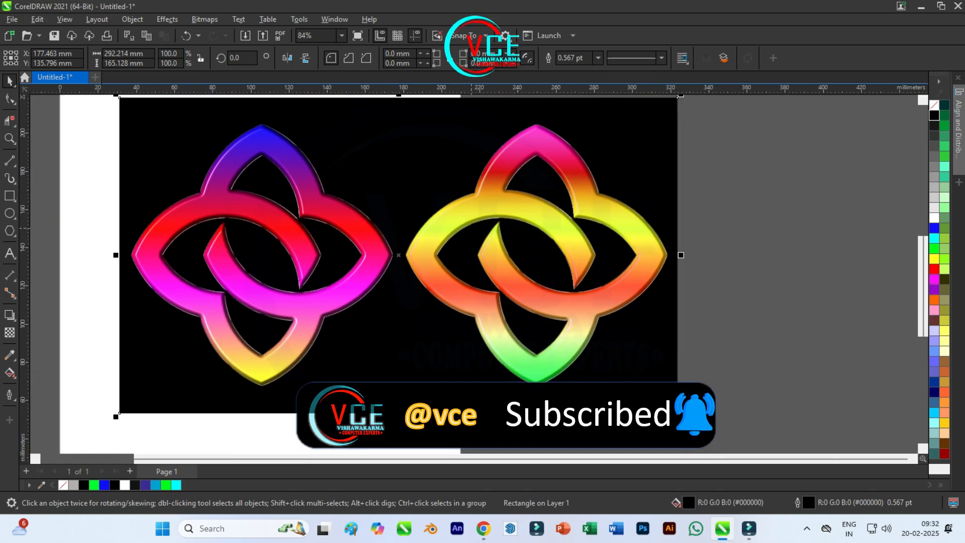